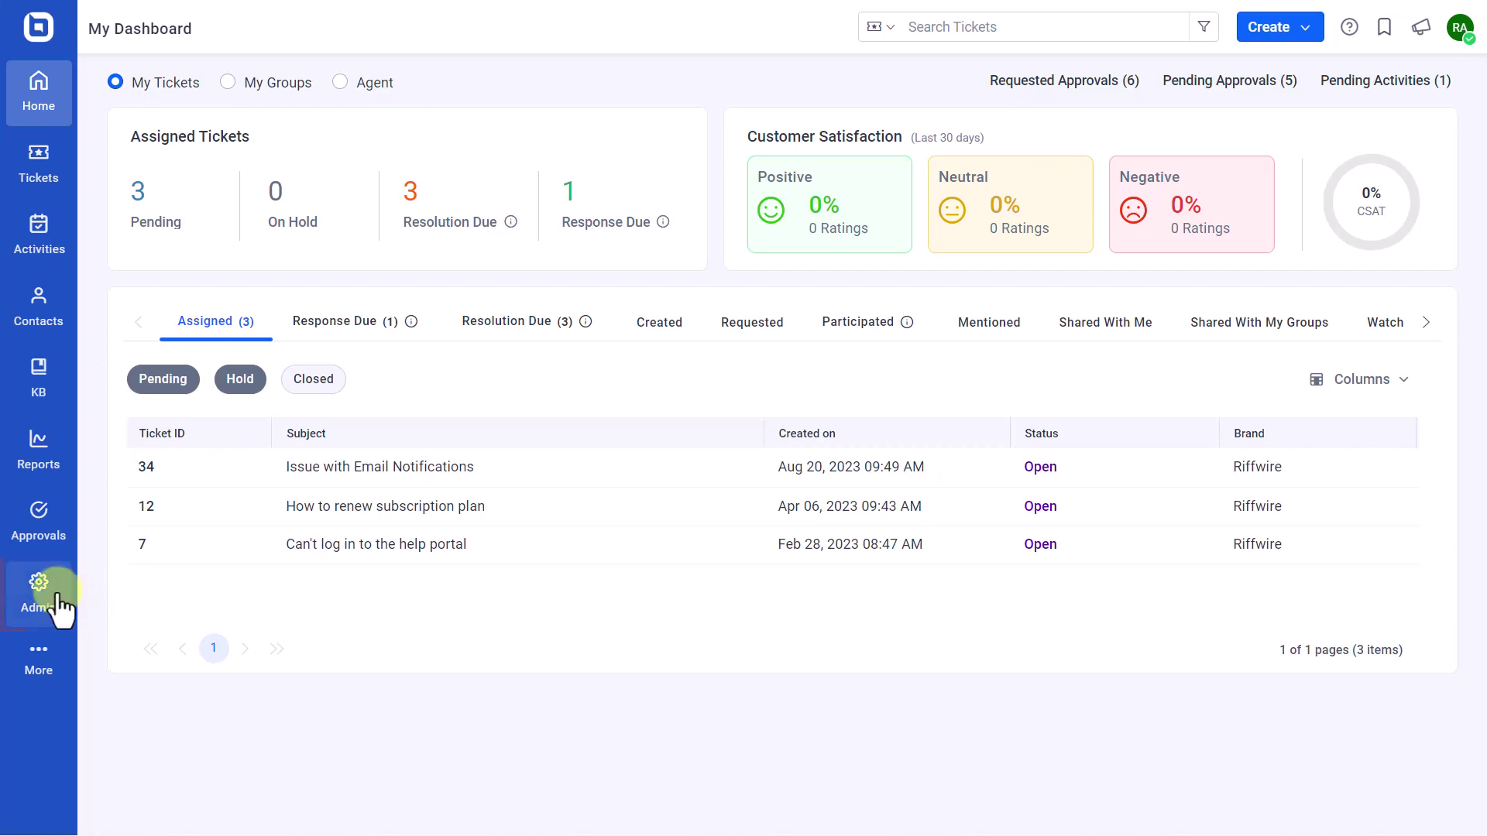
- Add 'Mail' as an option for the activity Type field in Admin's Activity Fields
click(56, 604)
click(256, 281)
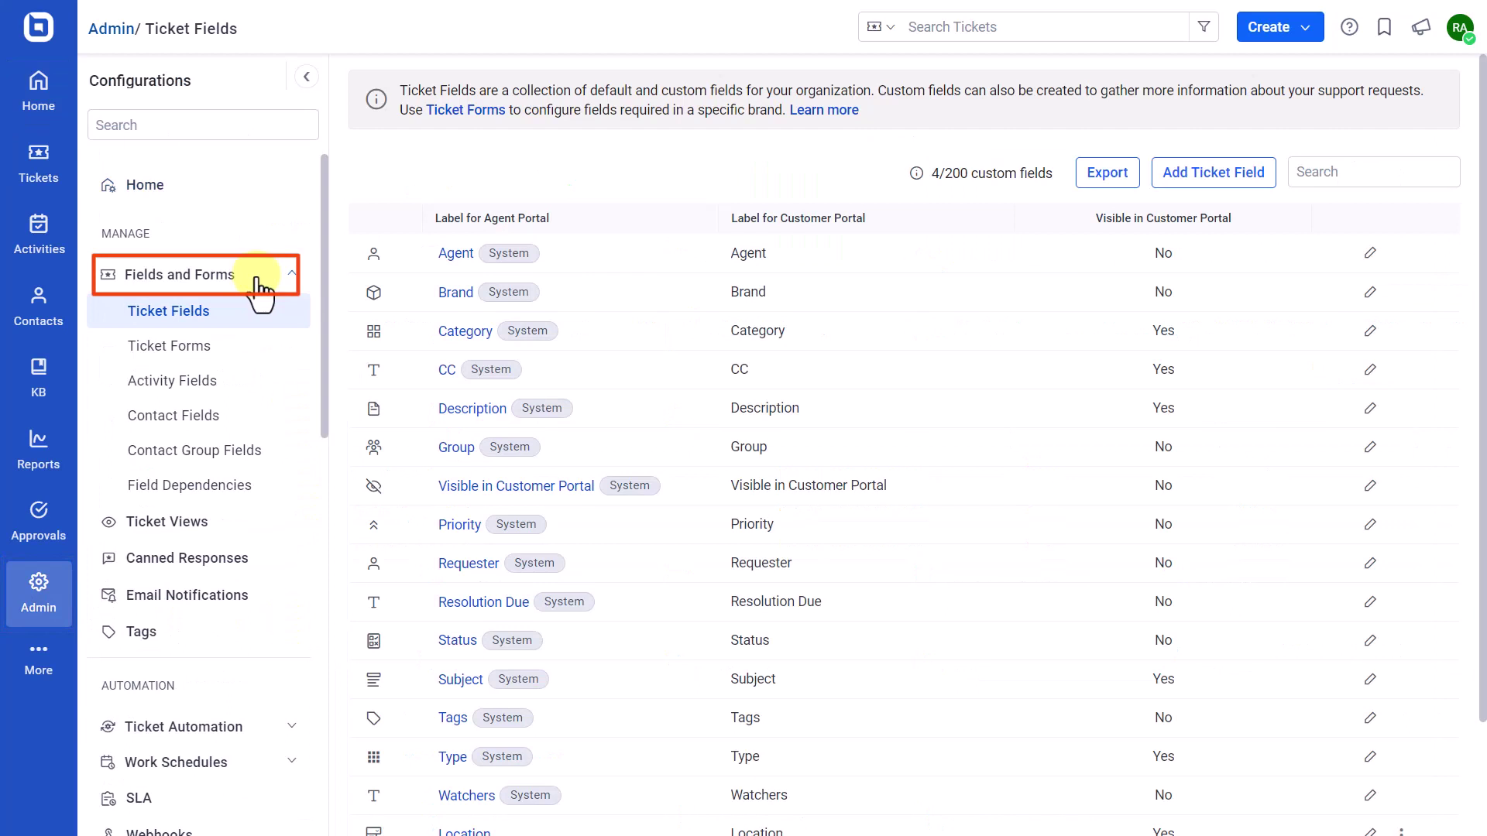
click(225, 387)
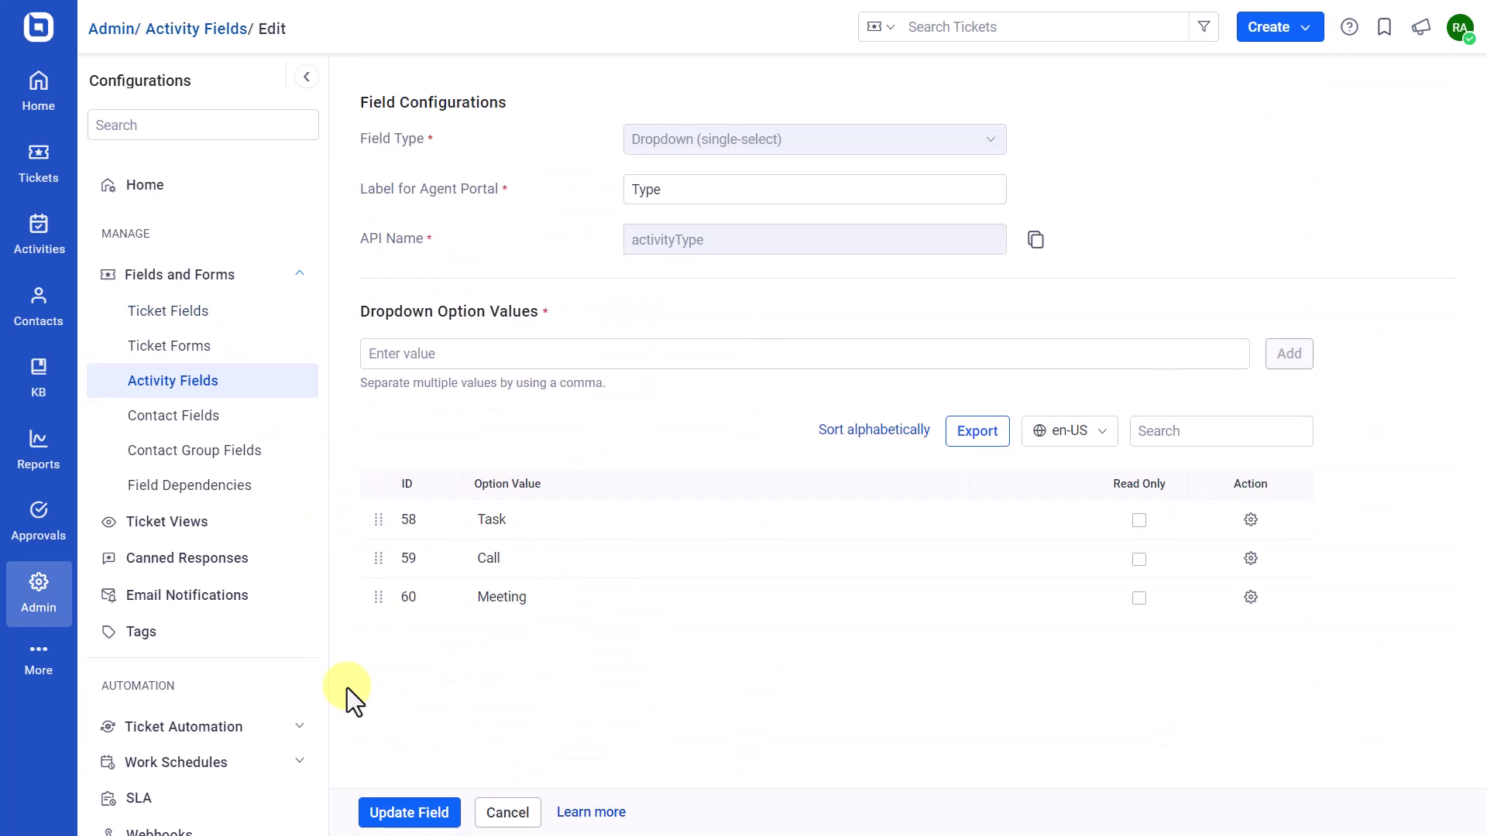
click(515, 354)
text(Mail)
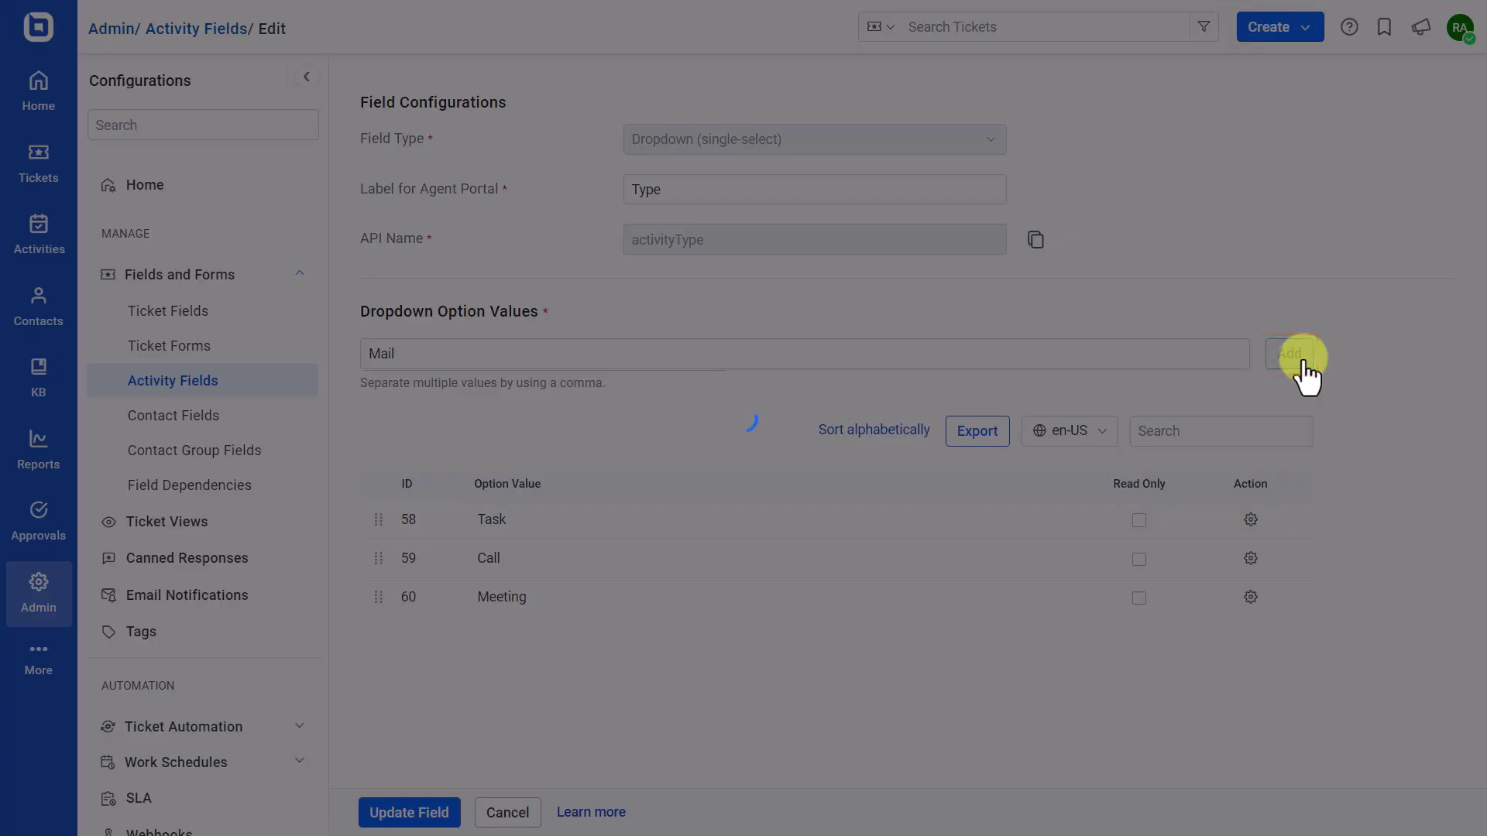
click(1304, 362)
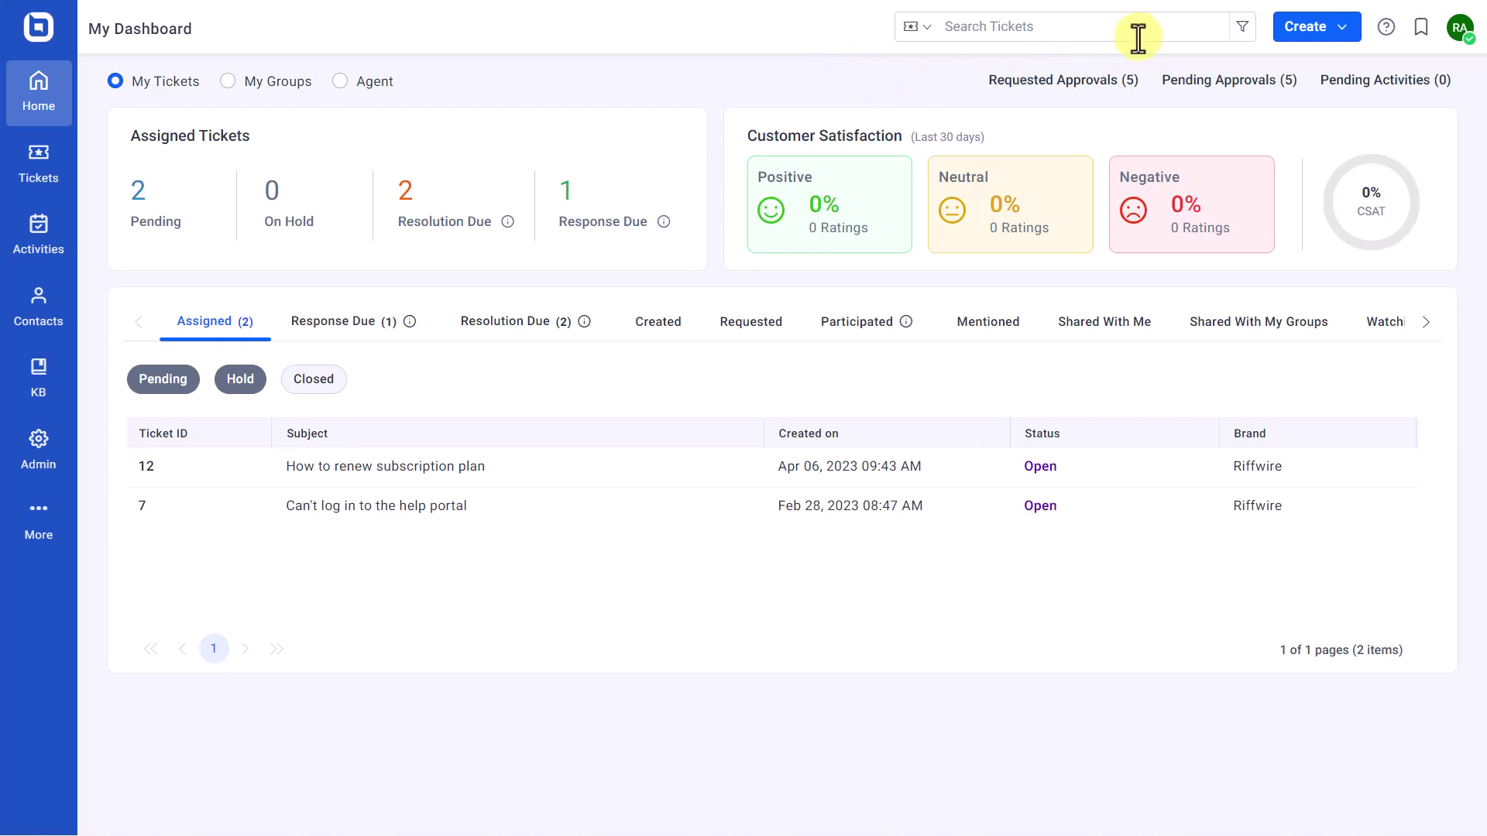
- Open a blank Create Activity form from the header's Create menu, Type defaulting to Task
click(1355, 31)
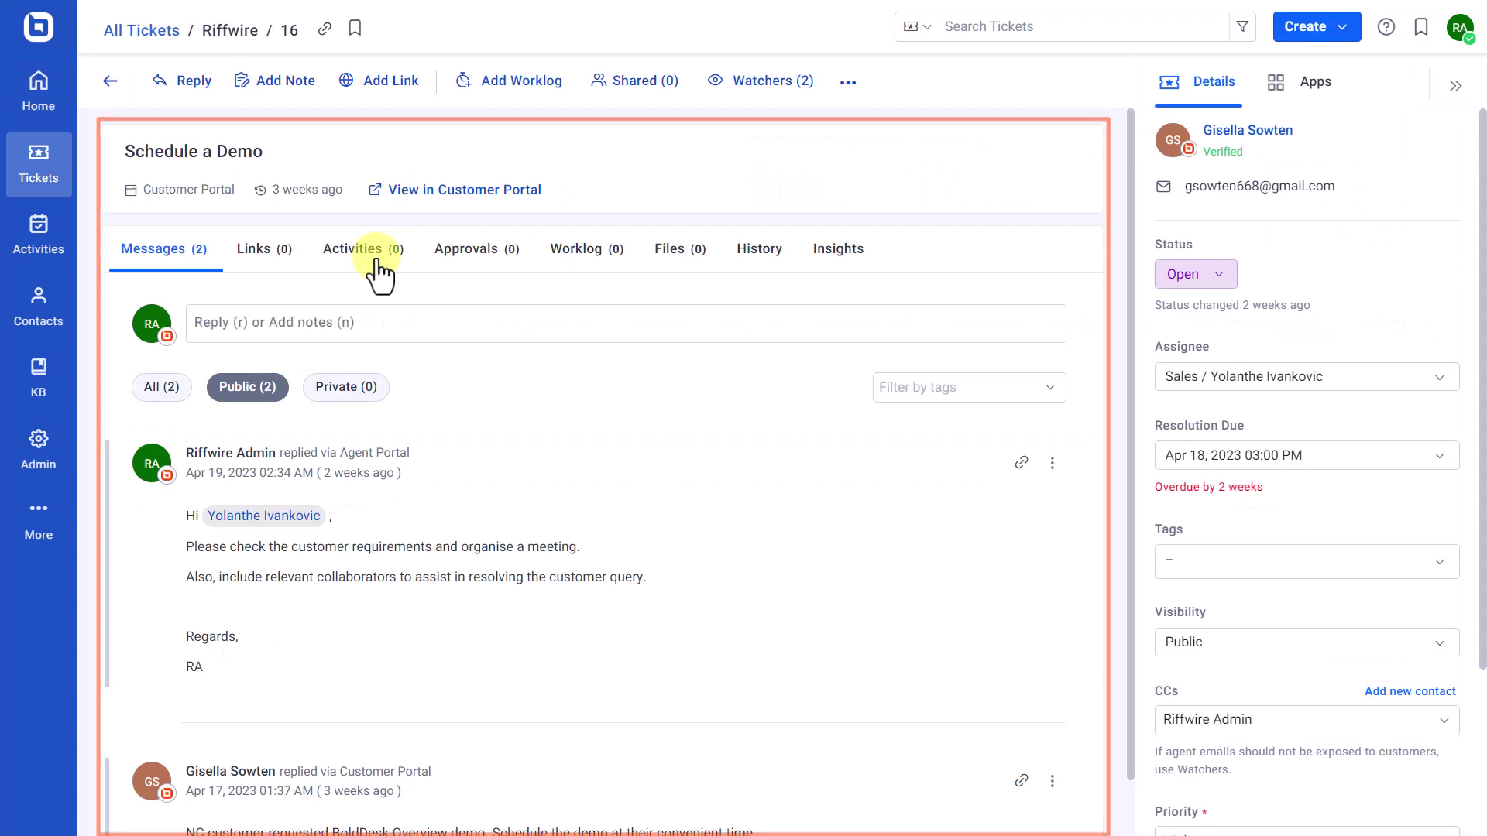
click(376, 261)
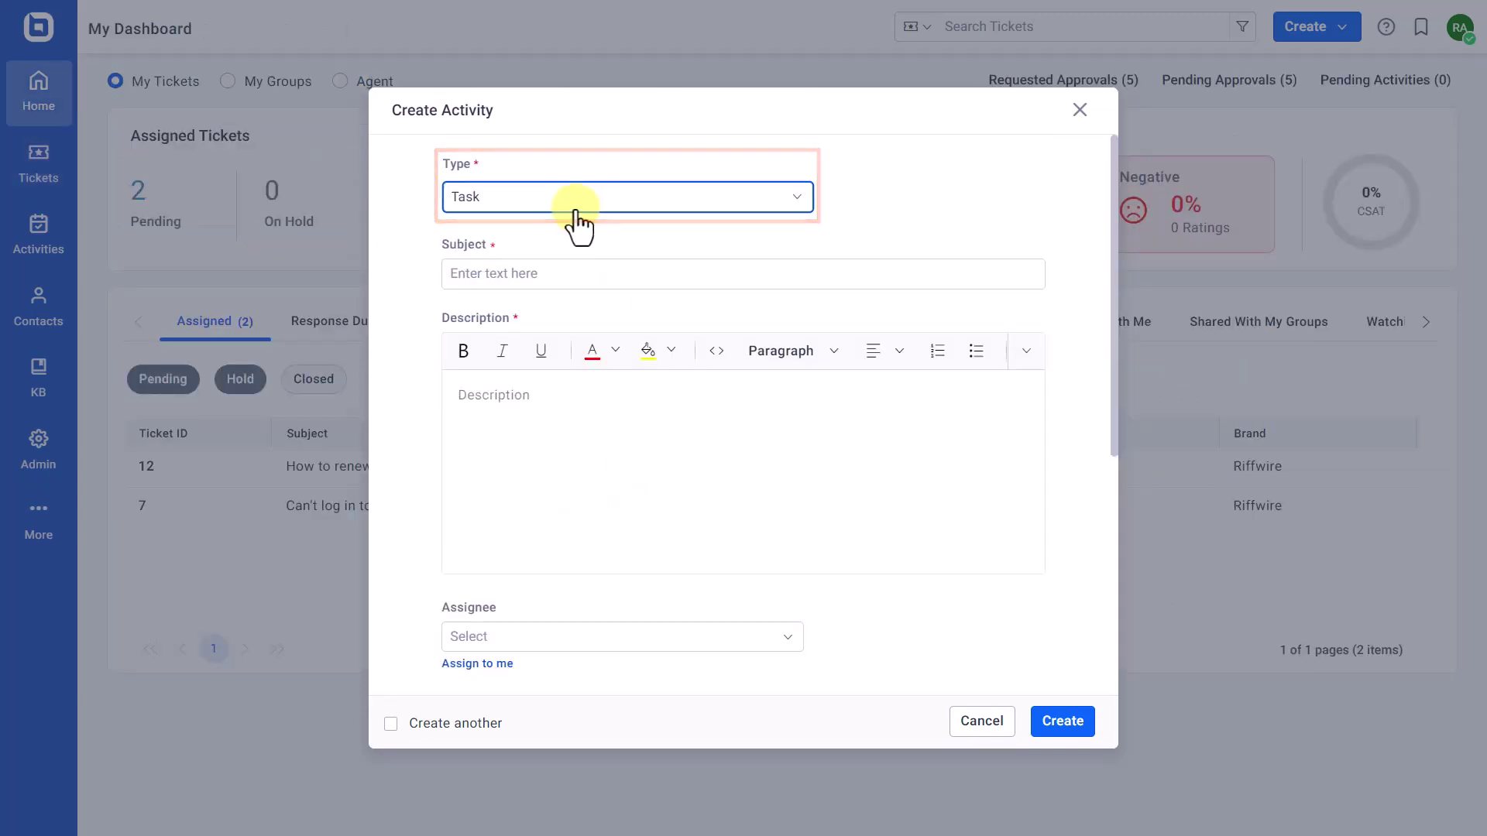
- Keep Task as the type, enter subject 'Auditing and data mapping' and paste the description
click(574, 206)
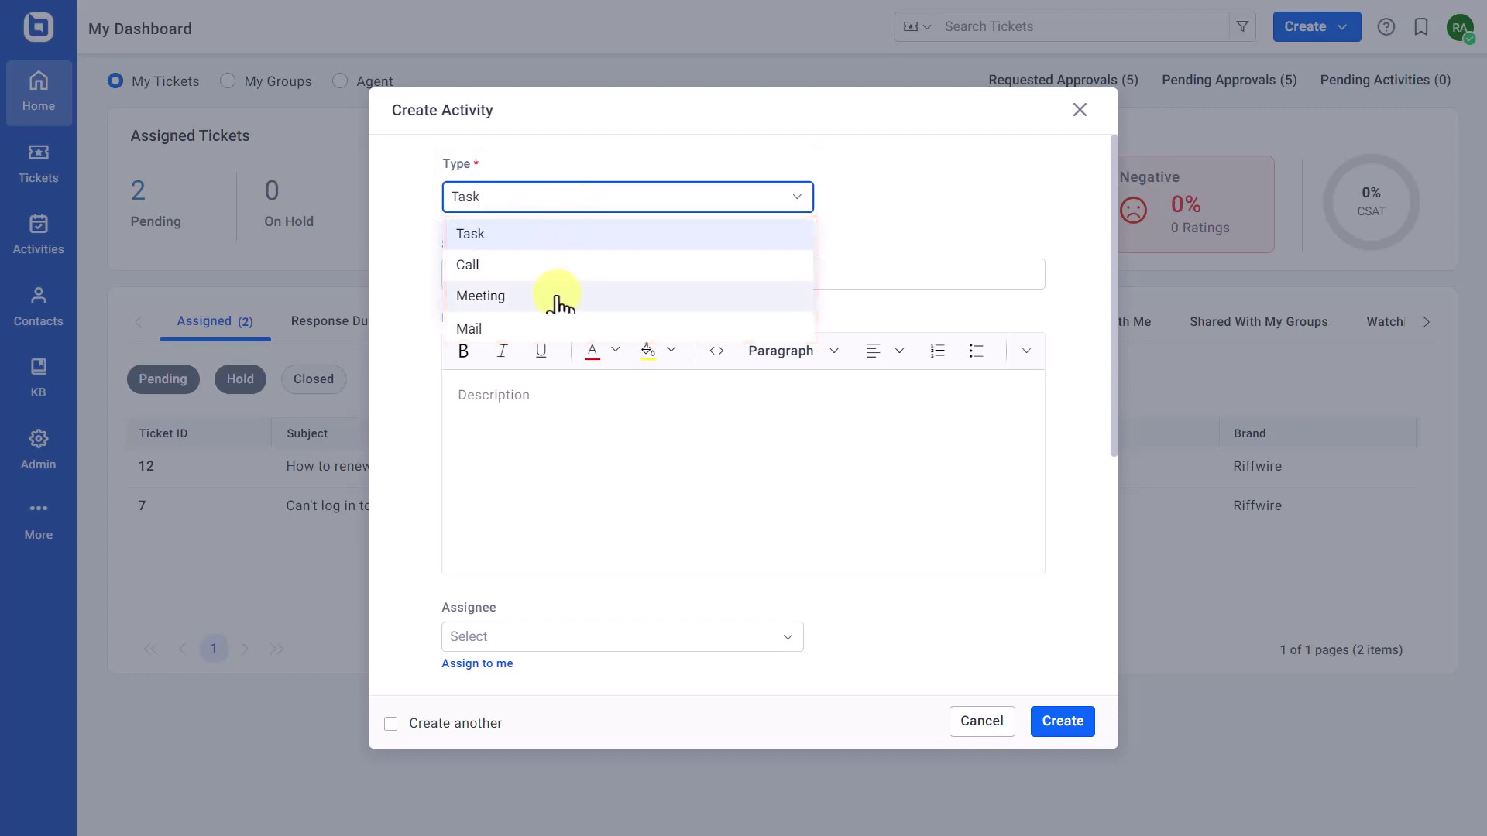
click(540, 237)
click(541, 275)
text(Auditing and data mapping)
click(482, 395)
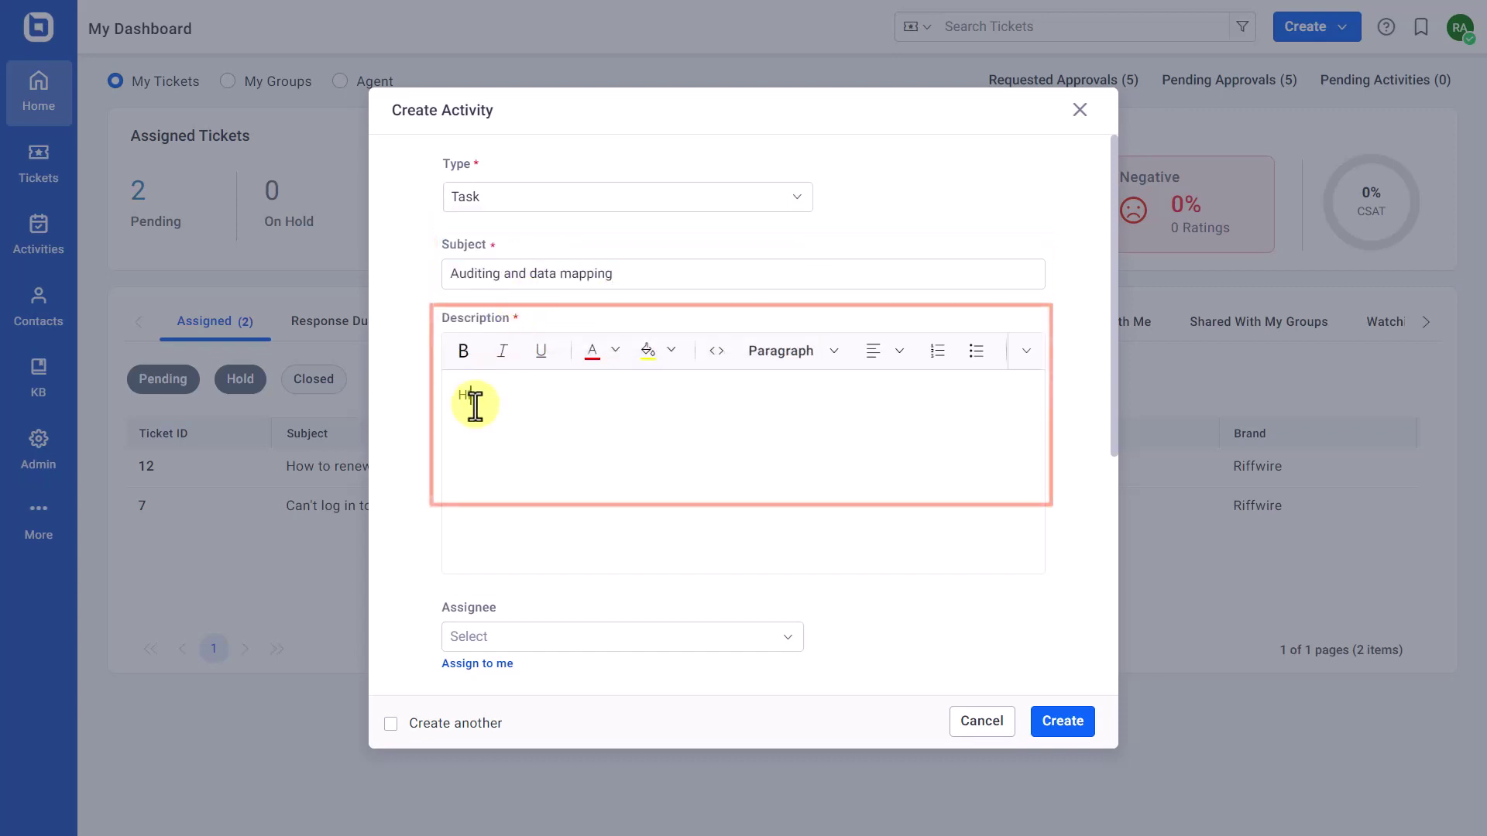
text(Hi, Please carry out data auditing and mapping, test any potential data liability issues with the new system and location.)
- Assign the task to an agent, set priority High, and create the activity
scroll(565, 464, down, 3)
click(565, 448)
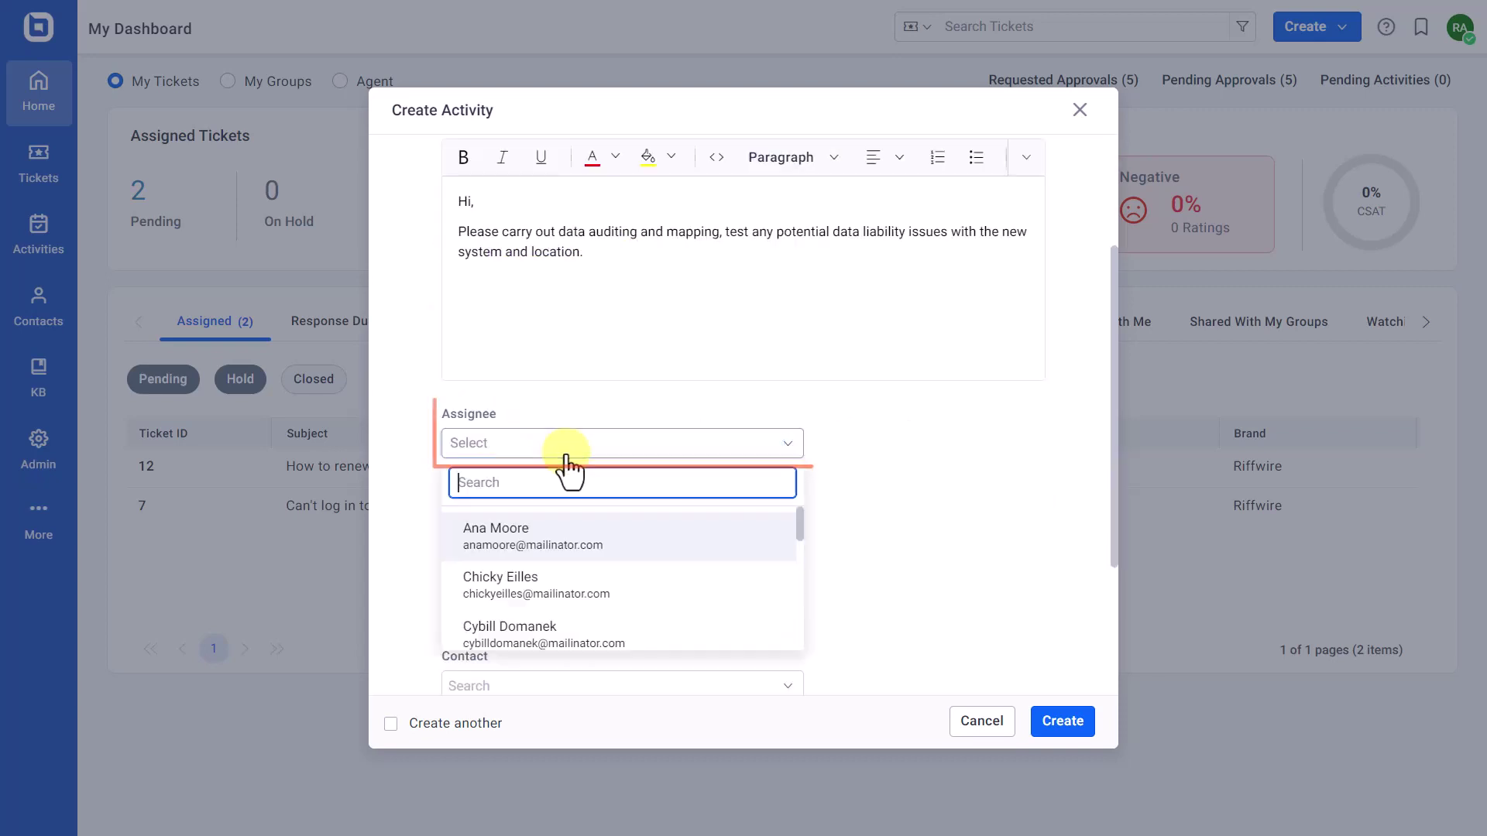
scroll(521, 588, down, 2)
click(547, 531)
click(539, 619)
scroll(534, 619, down, 1)
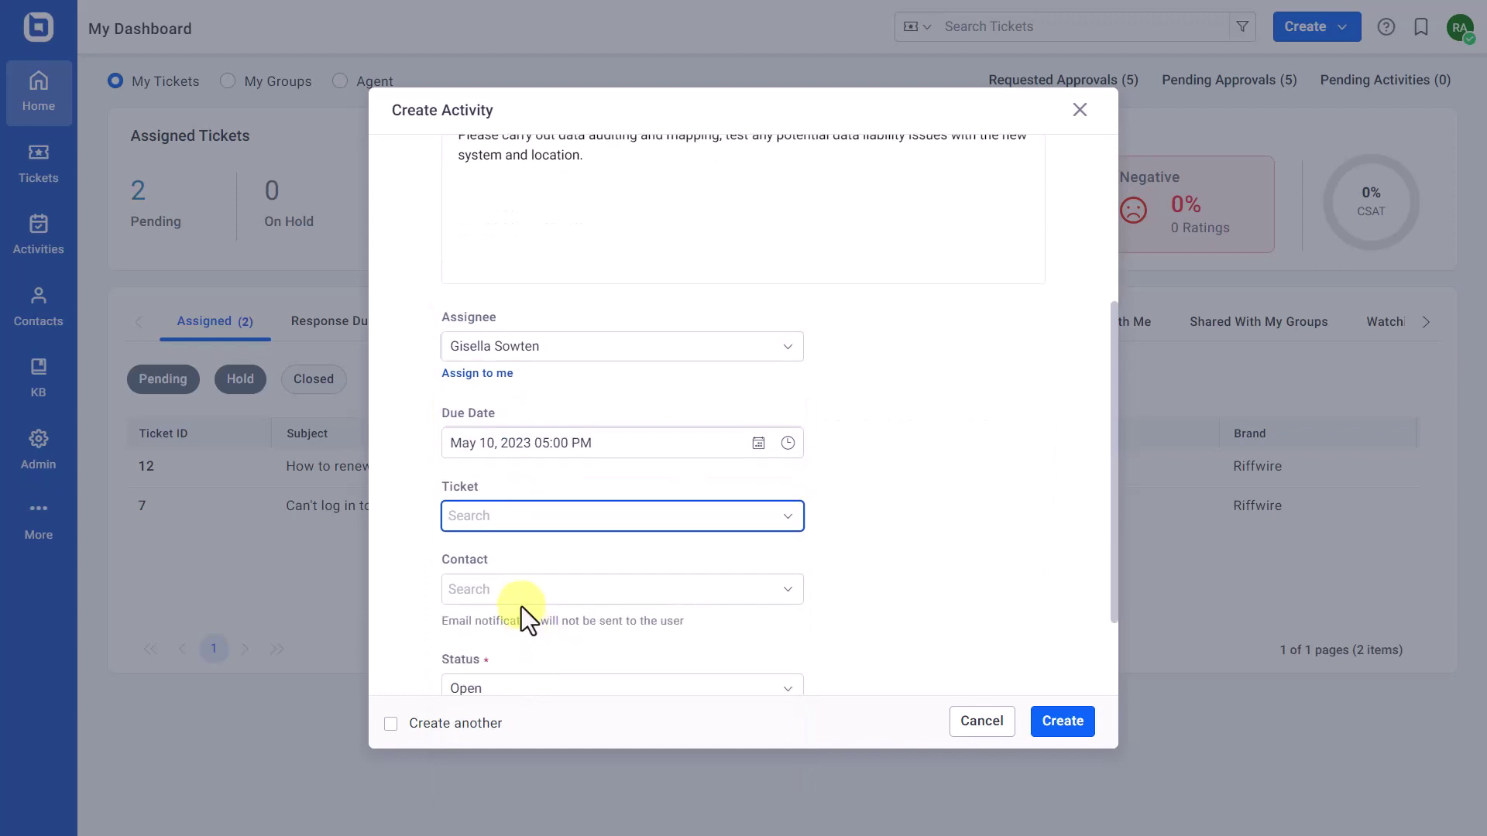
scroll(528, 569, down, 1)
click(520, 488)
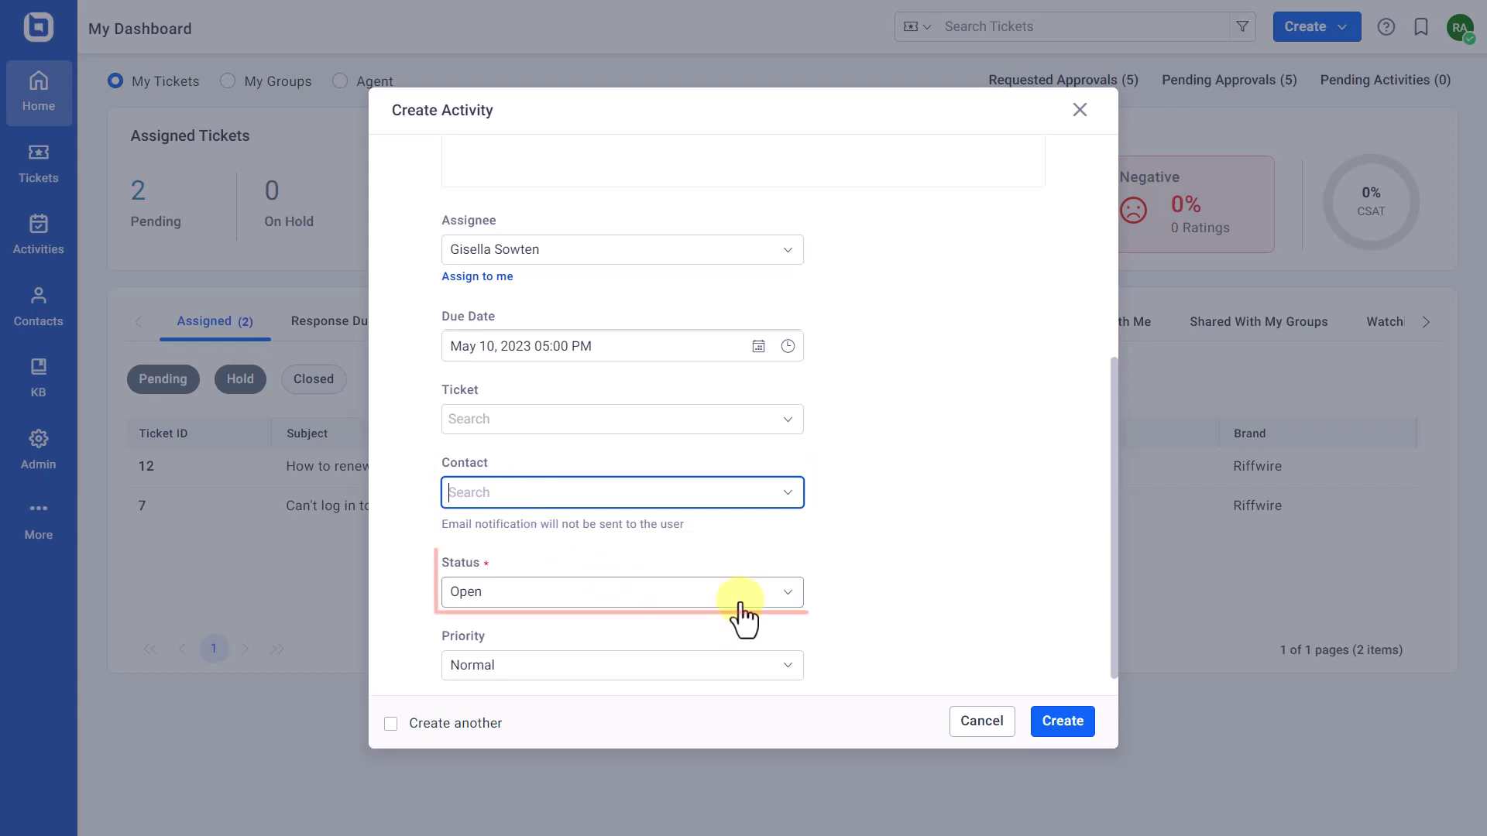
key(Tab)
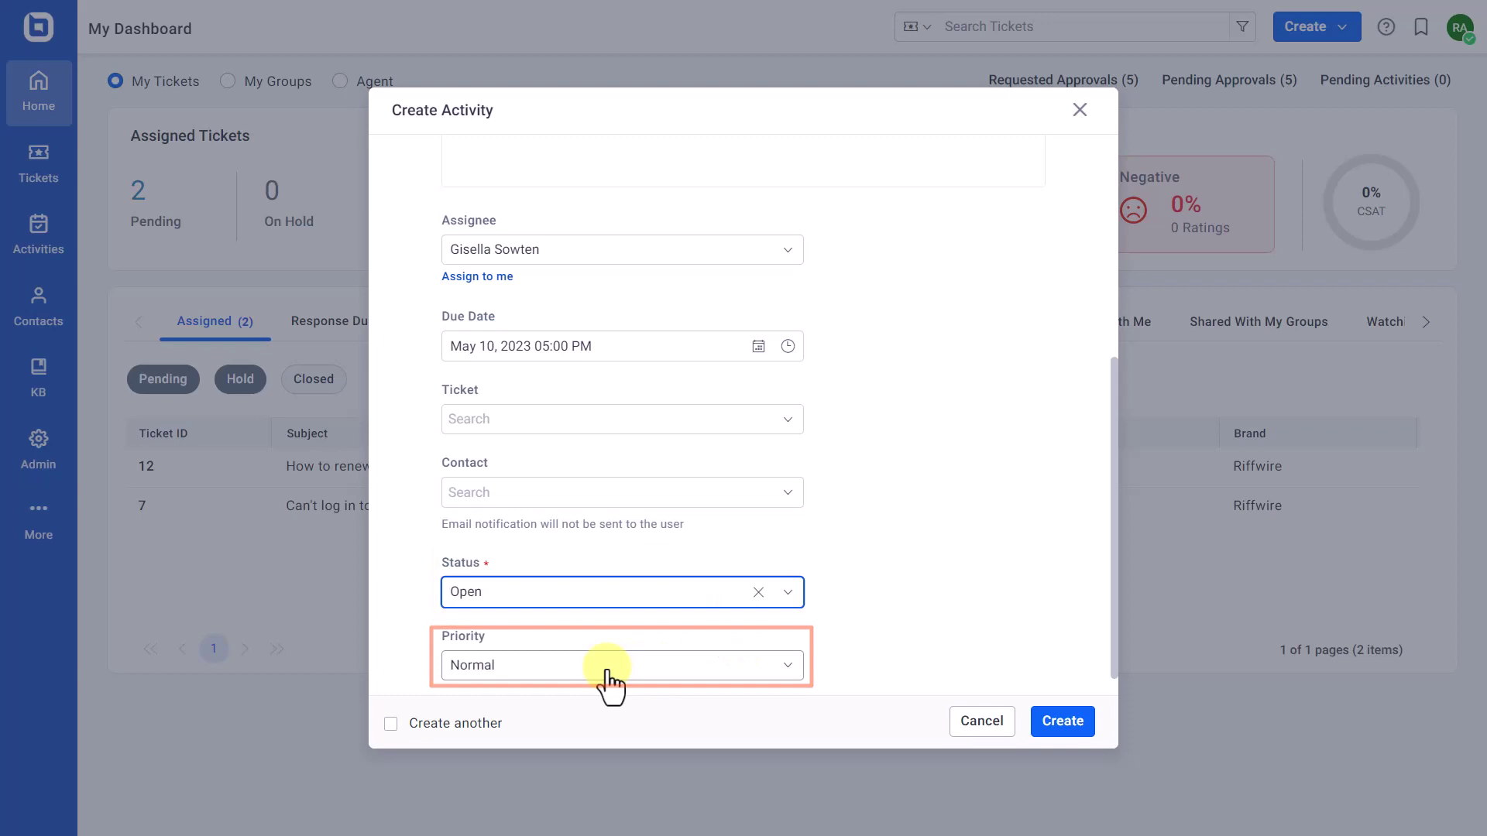
click(606, 674)
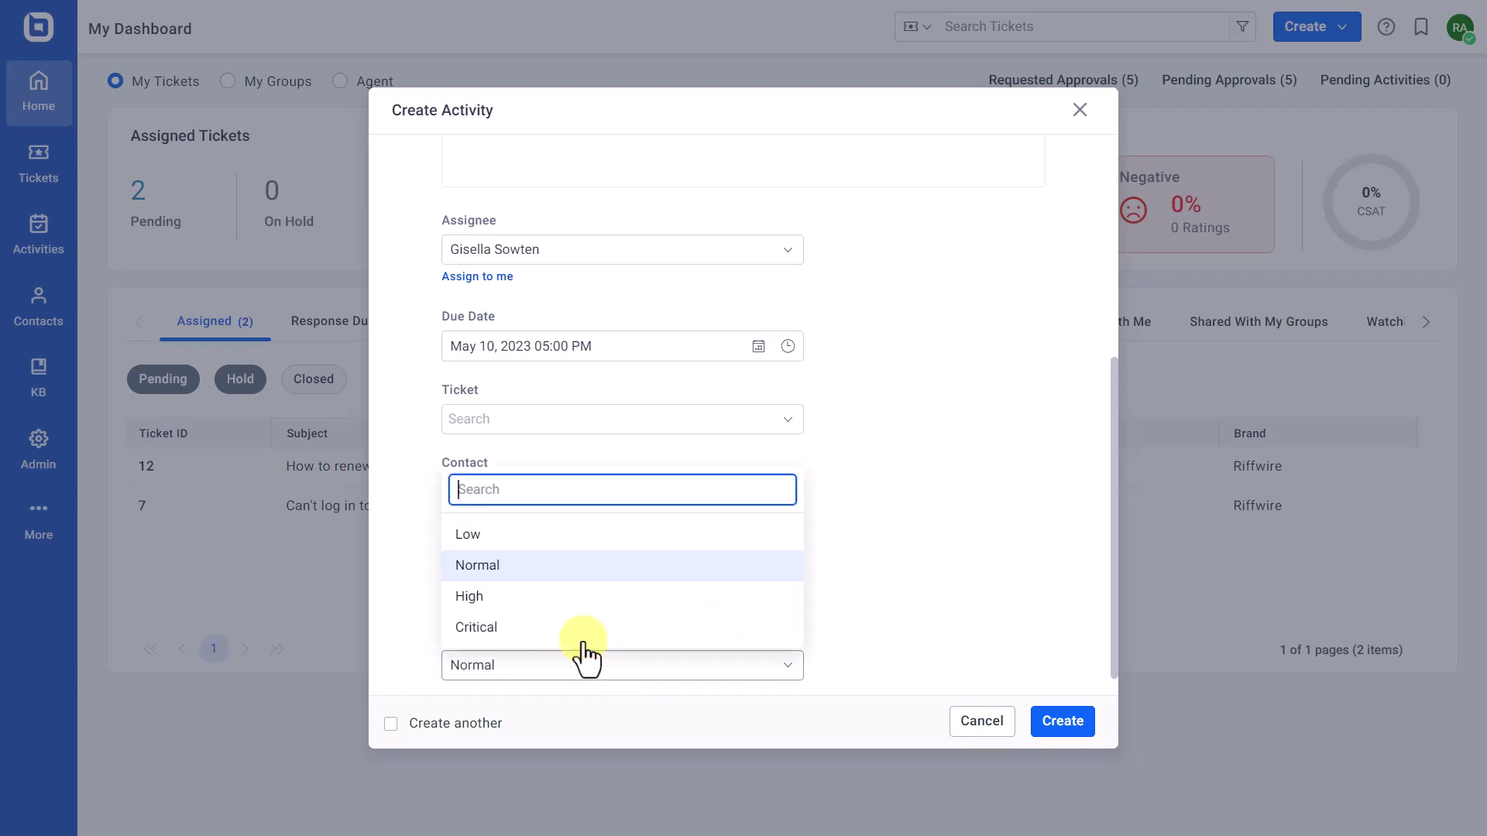
click(563, 604)
scroll(566, 611, down, 1)
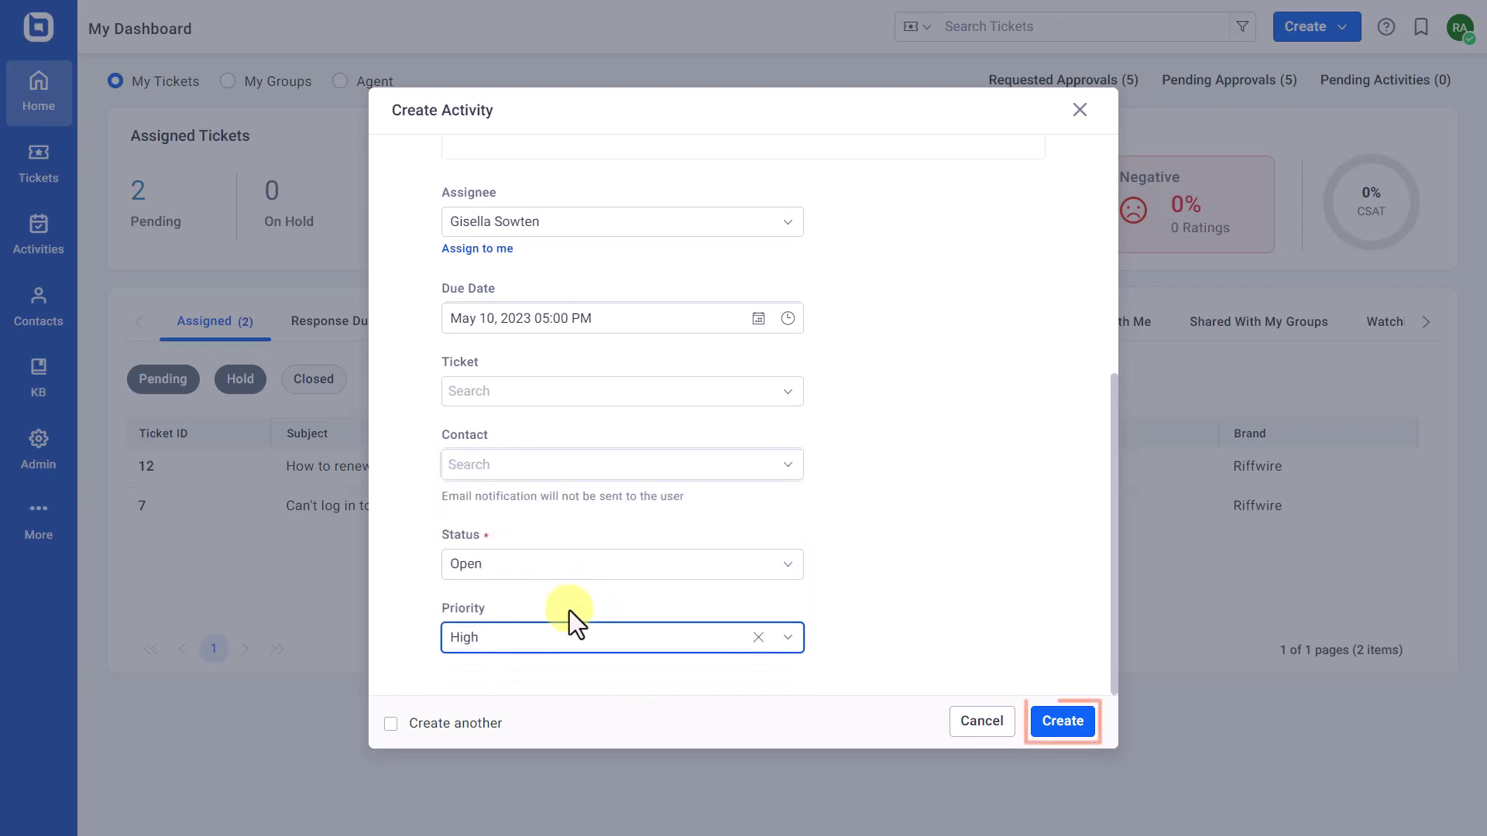
click(1051, 733)
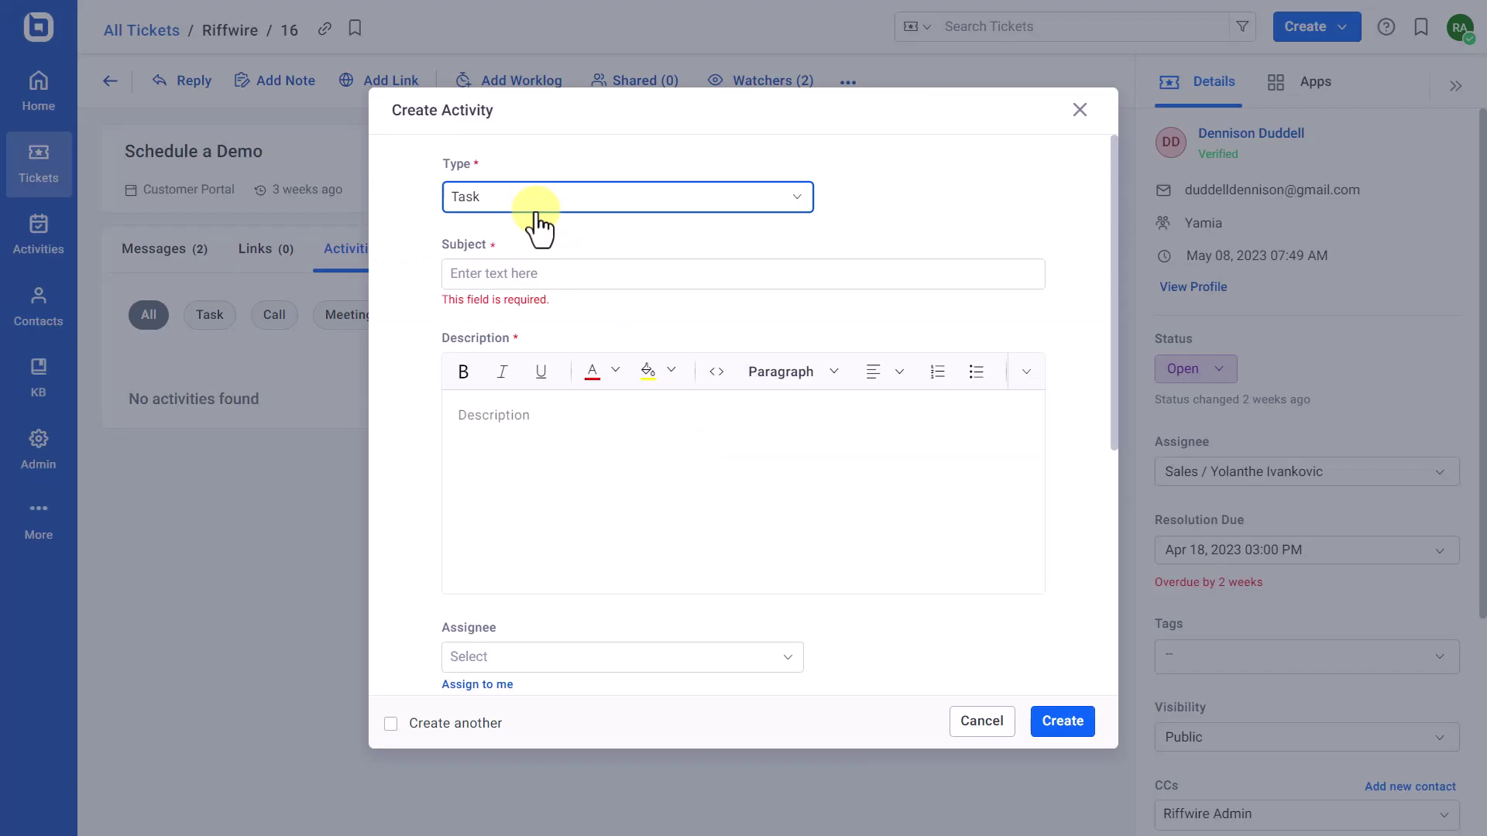
- Make the new activity a Meeting with subject 'Demo meeting' and a pasted description
click(536, 202)
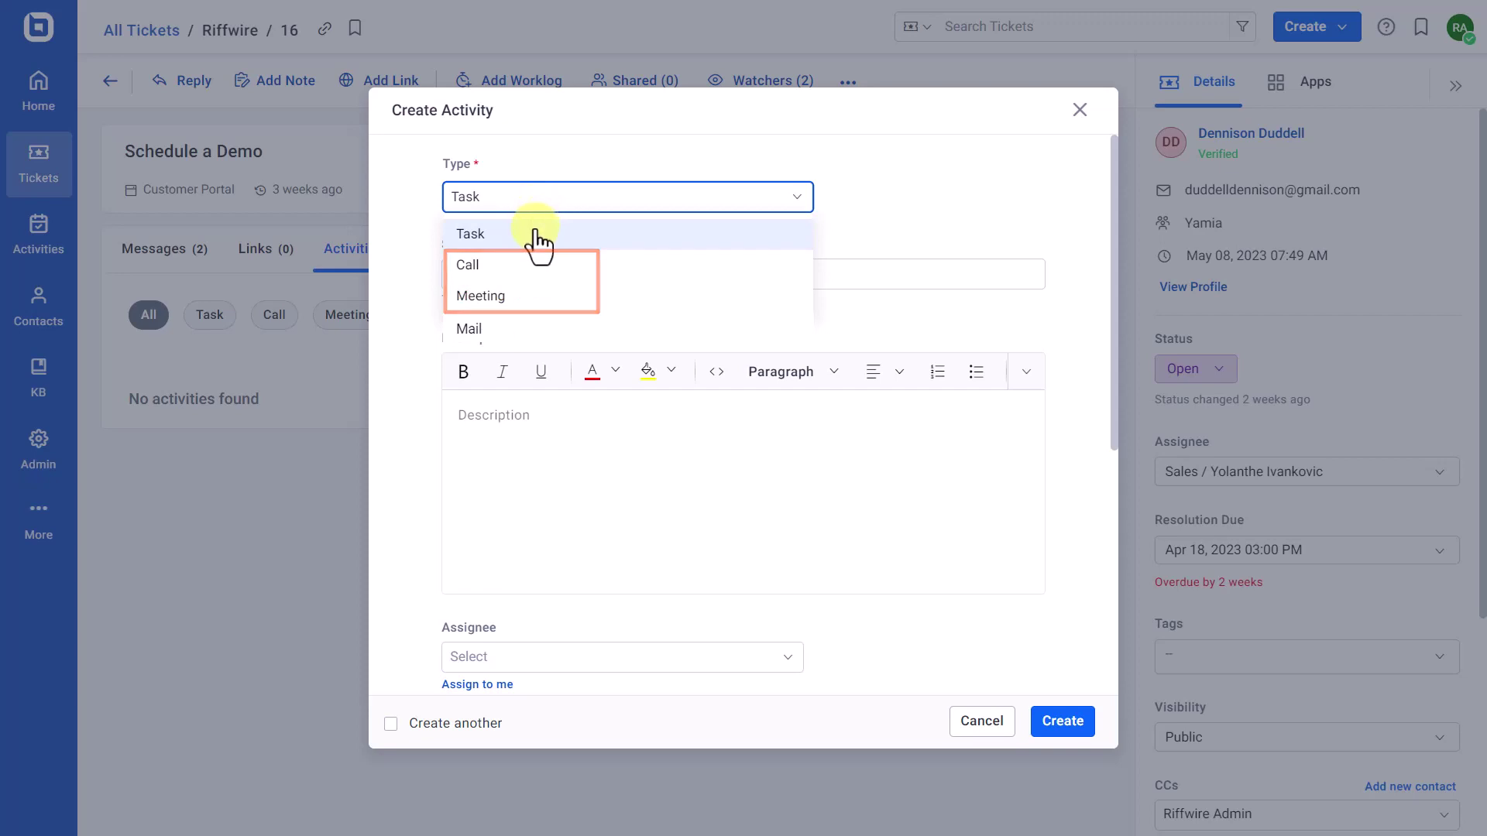
click(548, 294)
click(523, 275)
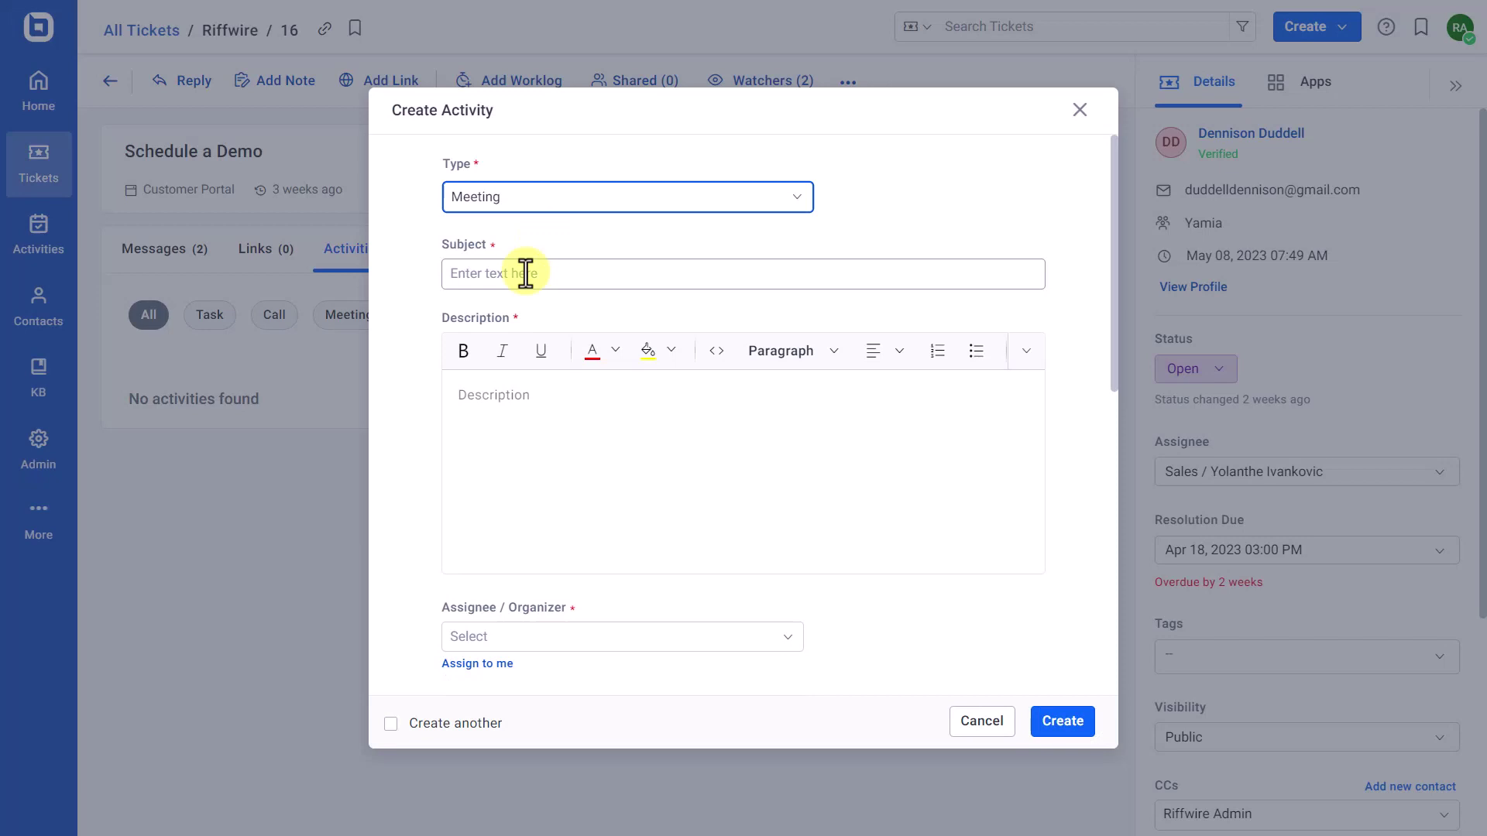
text(Demo meeting)
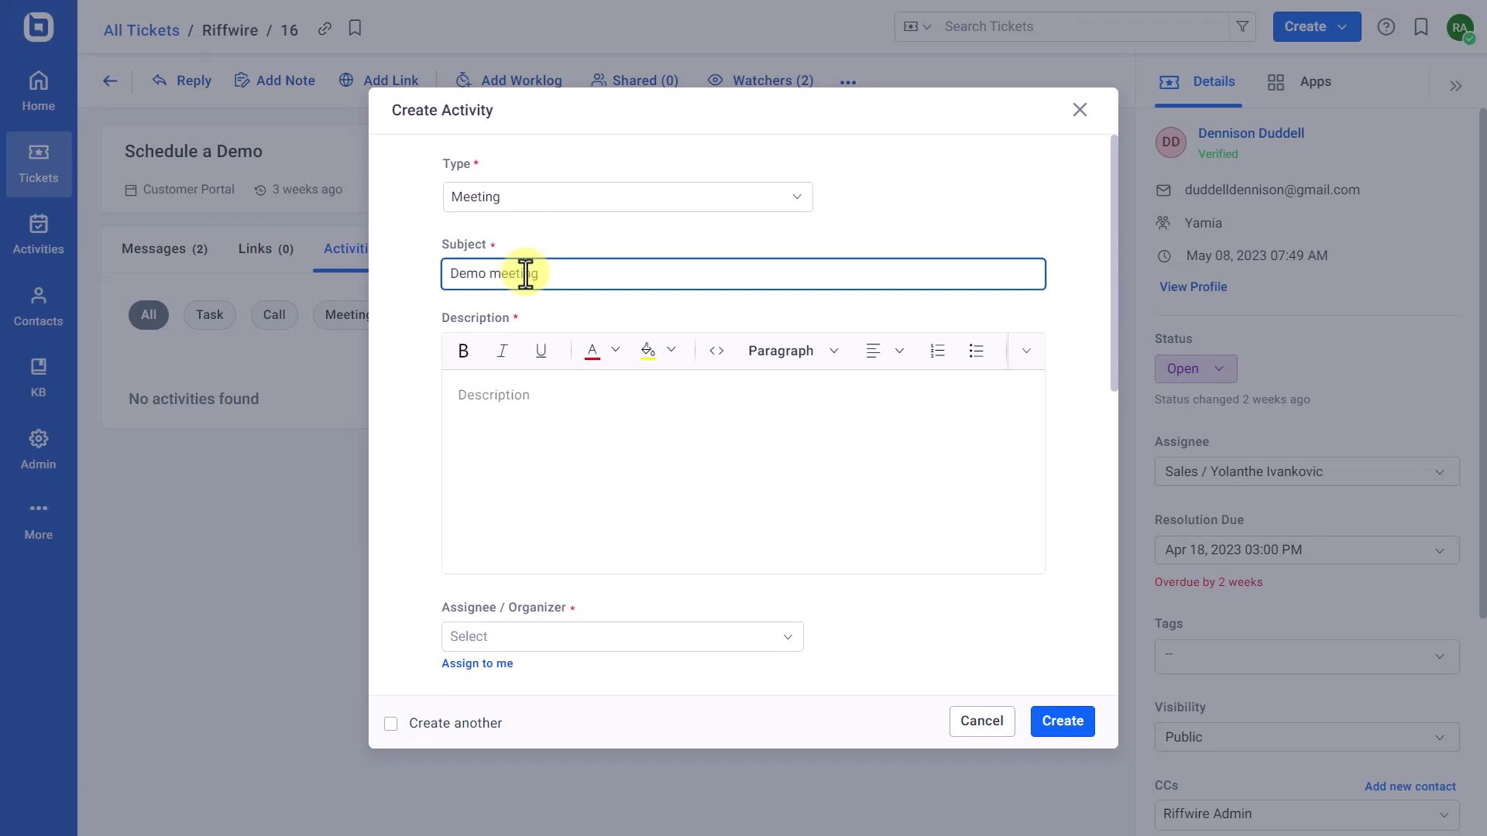
click(542, 387)
text(Hi, Please schedule a demo meeting with the customer and take him through our product functionalities.)
- Choose the meeting organizer and add two collaborators
scroll(591, 448, down, 3)
click(591, 442)
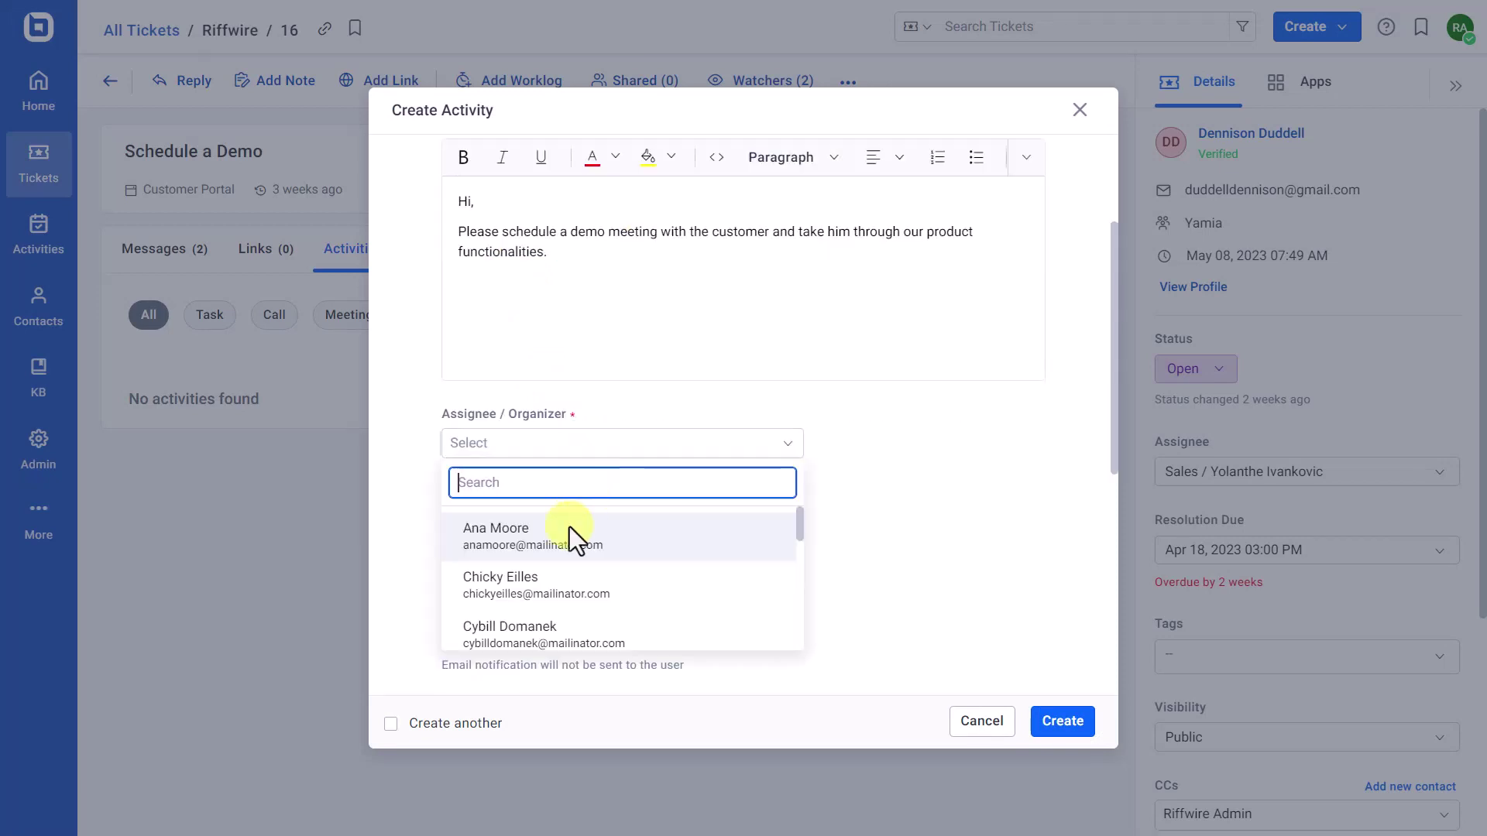
click(556, 592)
scroll(554, 547, down, 4)
click(620, 422)
click(542, 561)
scroll(597, 565, down, 1)
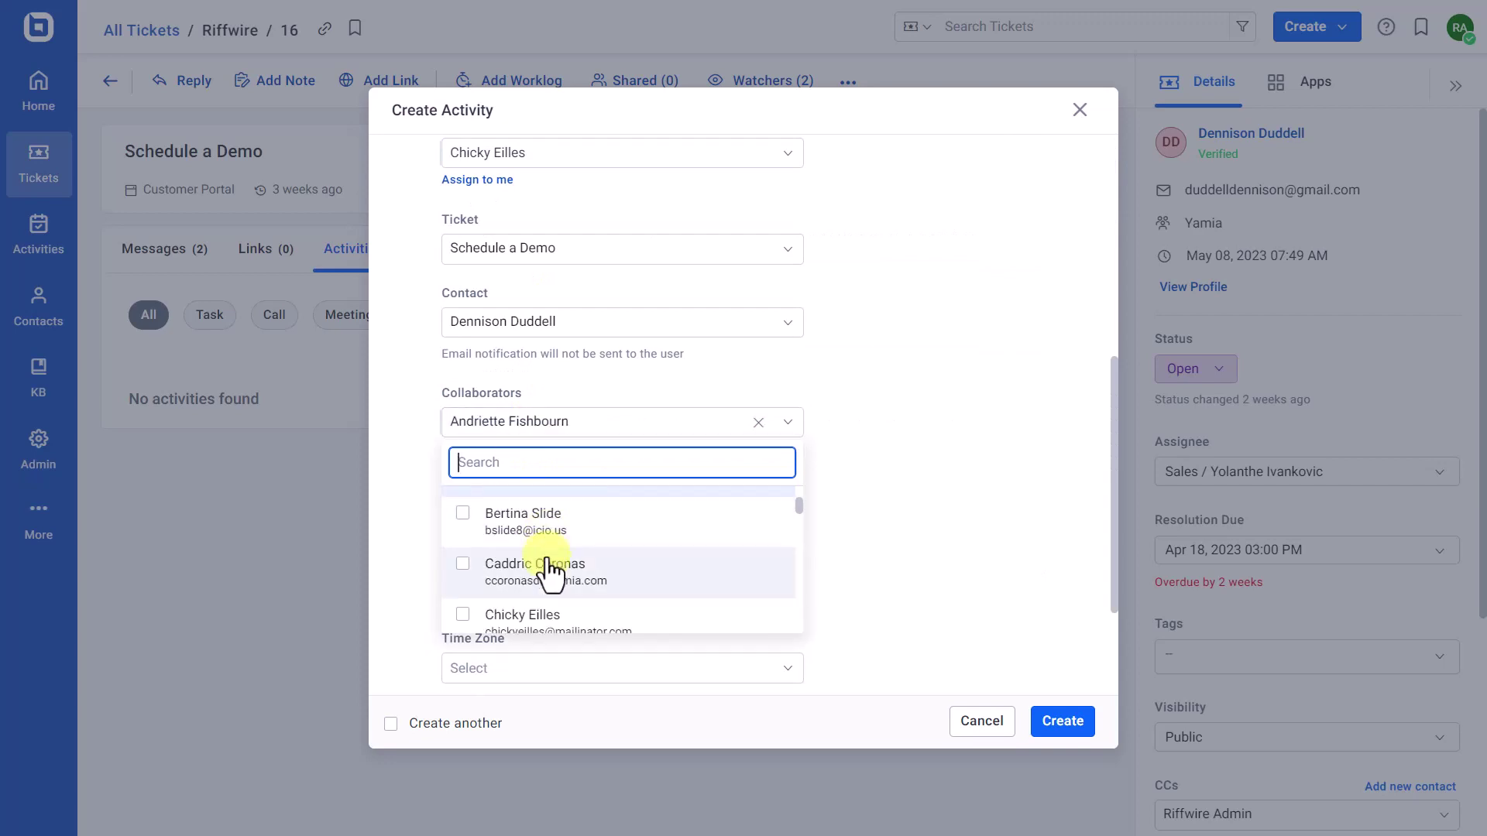
click(597, 564)
- Schedule the meeting for May 10, 1:30–2:30 PM in Pacific Time
click(847, 474)
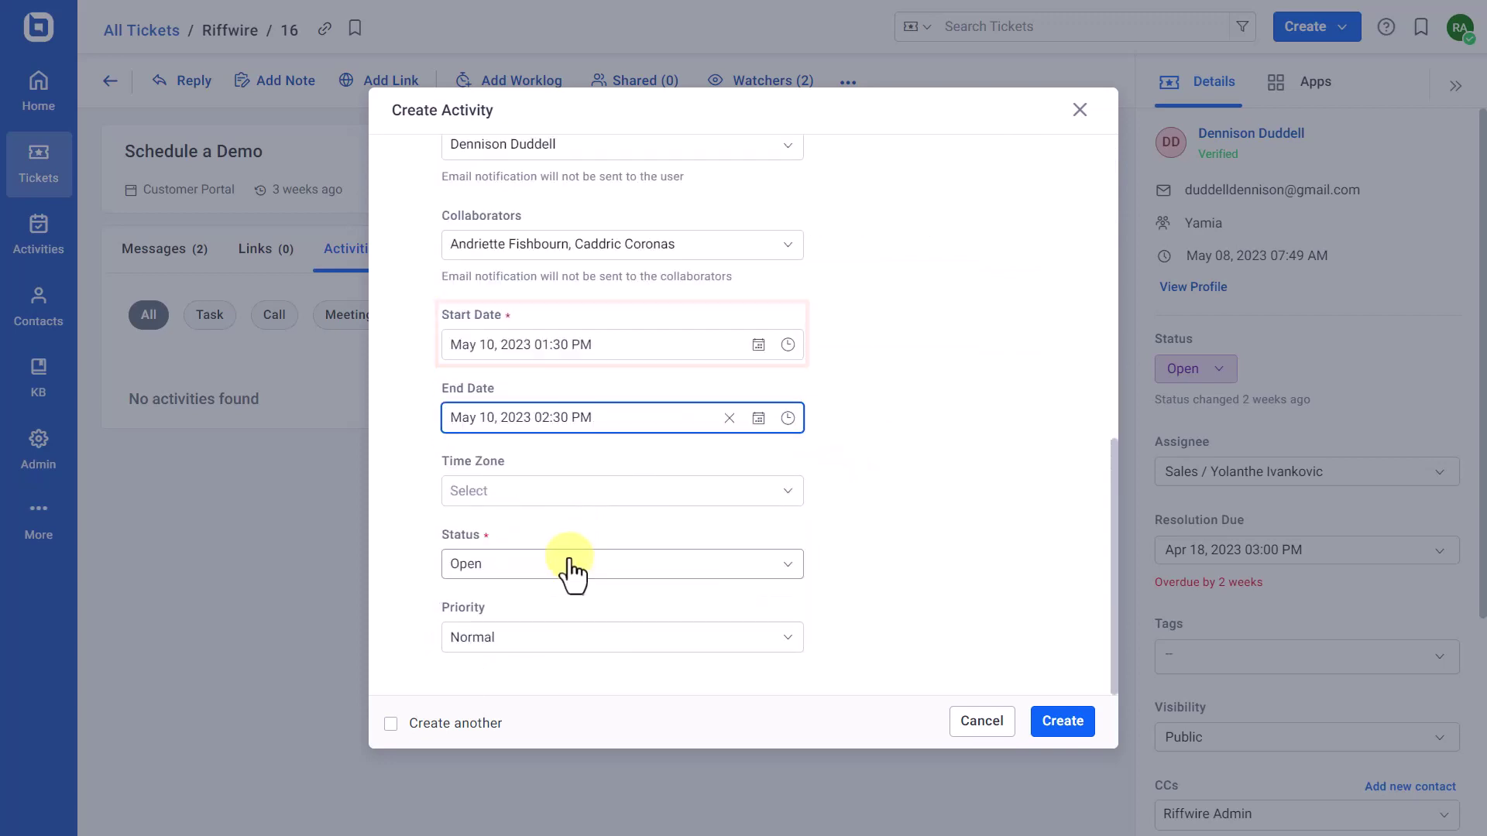
click(564, 495)
click(612, 630)
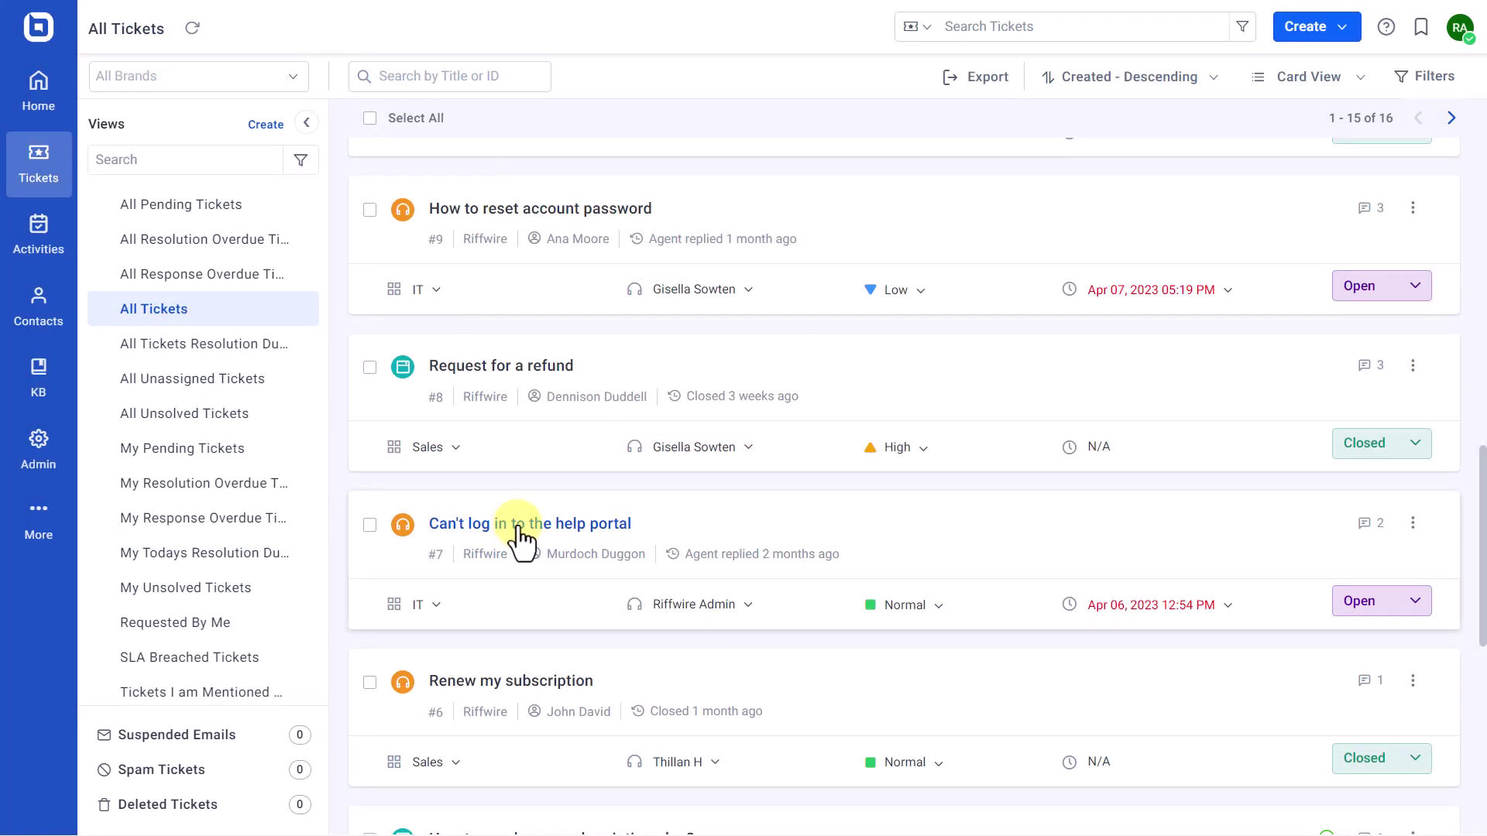
- Open ticket #7 'Can't log in to the help portal' and view its three Task activities
click(517, 527)
click(361, 251)
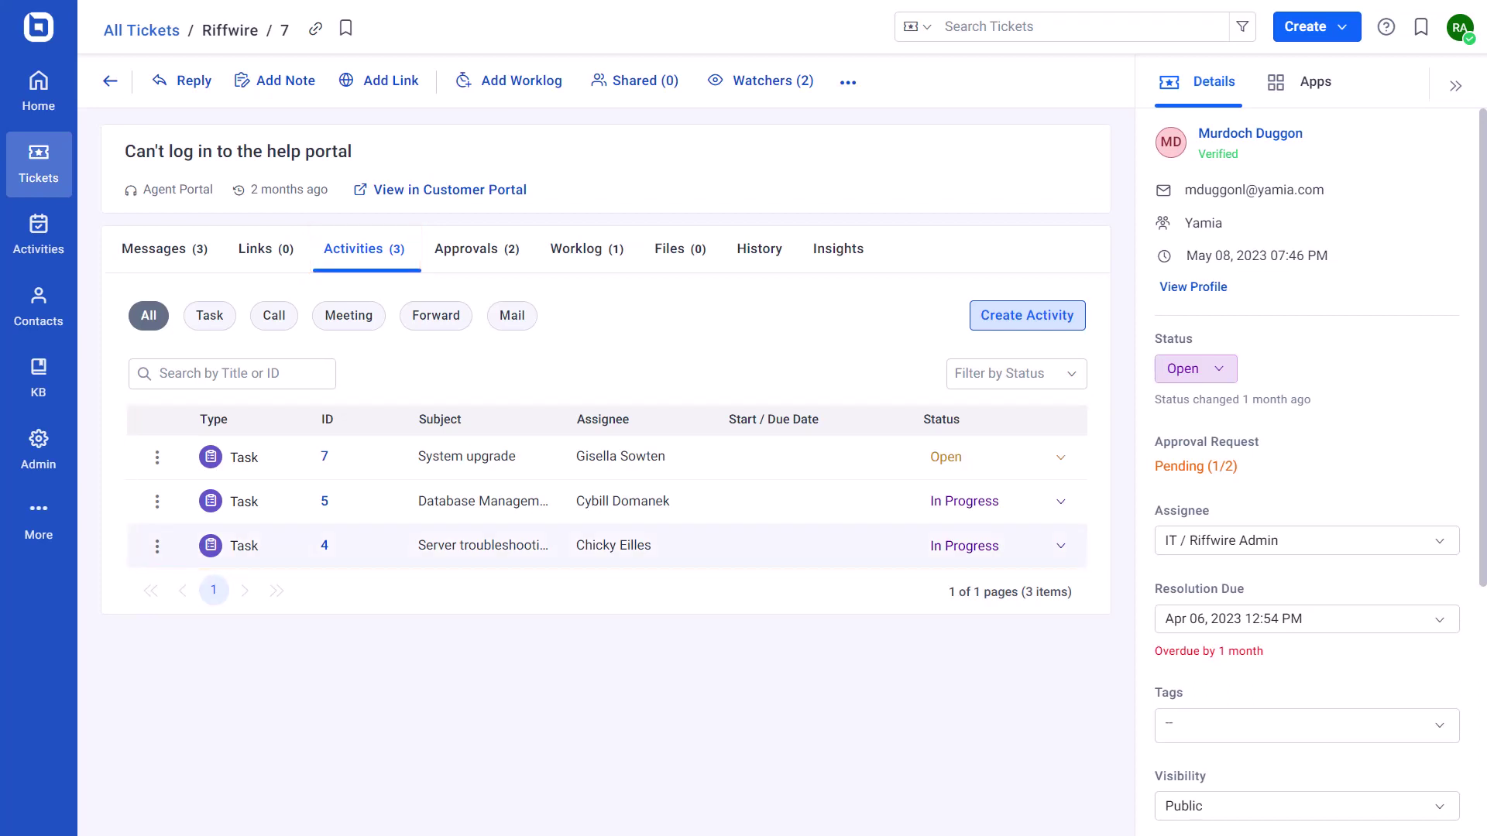
- Filter All Activities by type Forward, leaving only activities 15 and 13
click(39, 249)
click(294, 80)
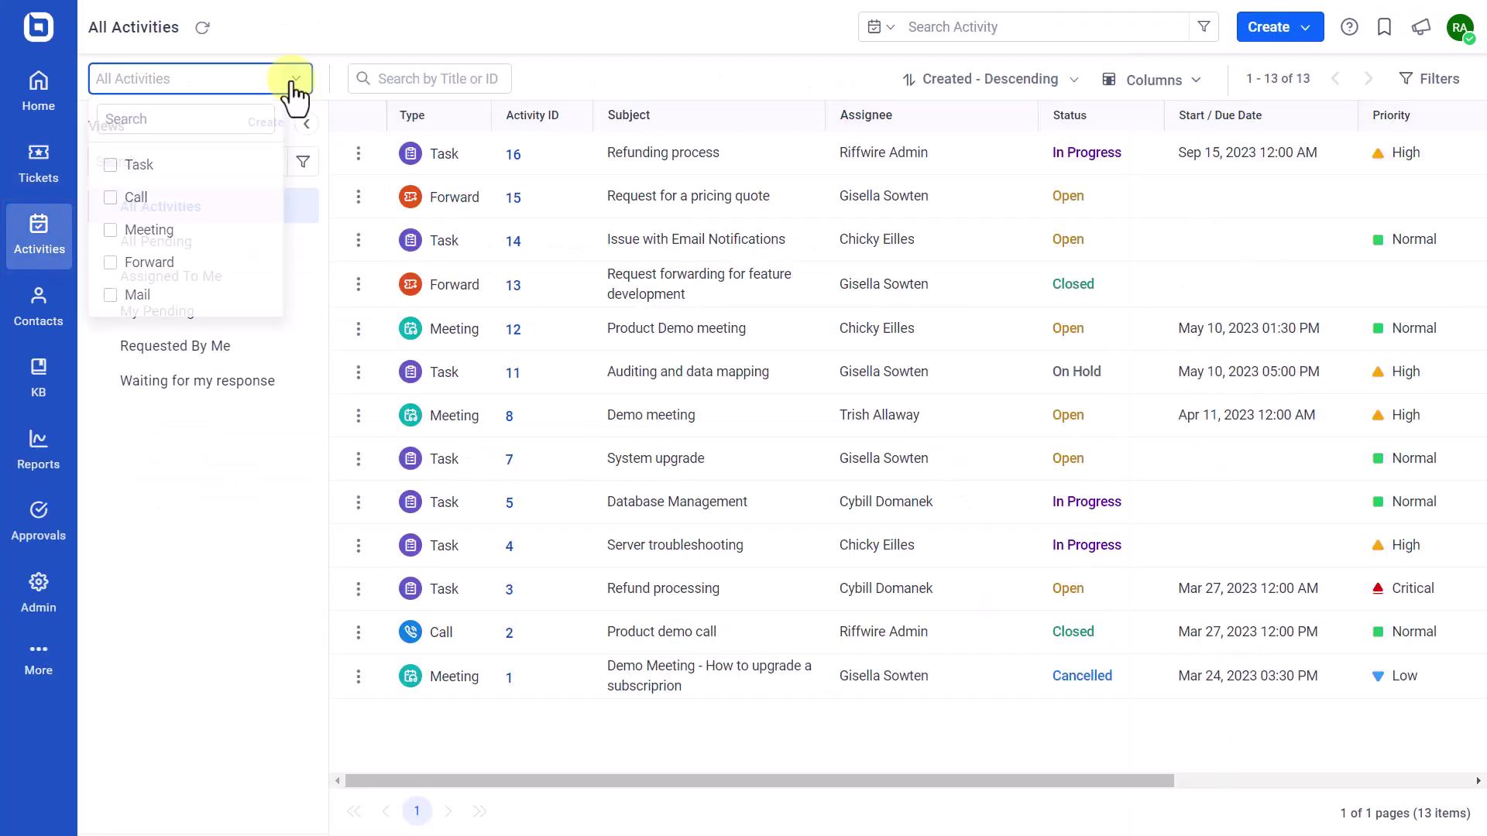
click(167, 271)
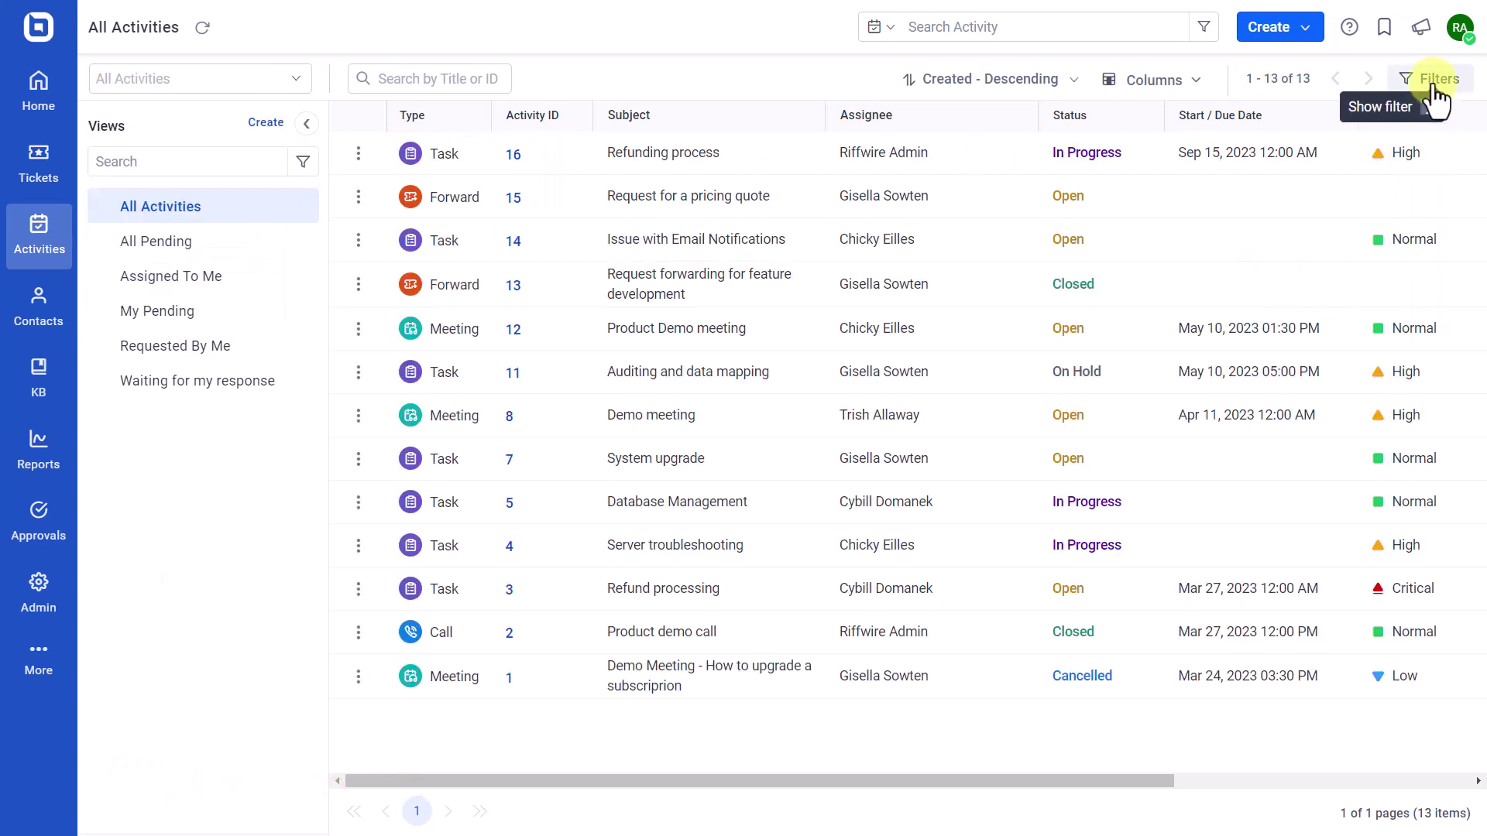
- Clear the Forward filter and add an Assignee condition in Advanced Filters
click(1428, 78)
click(809, 178)
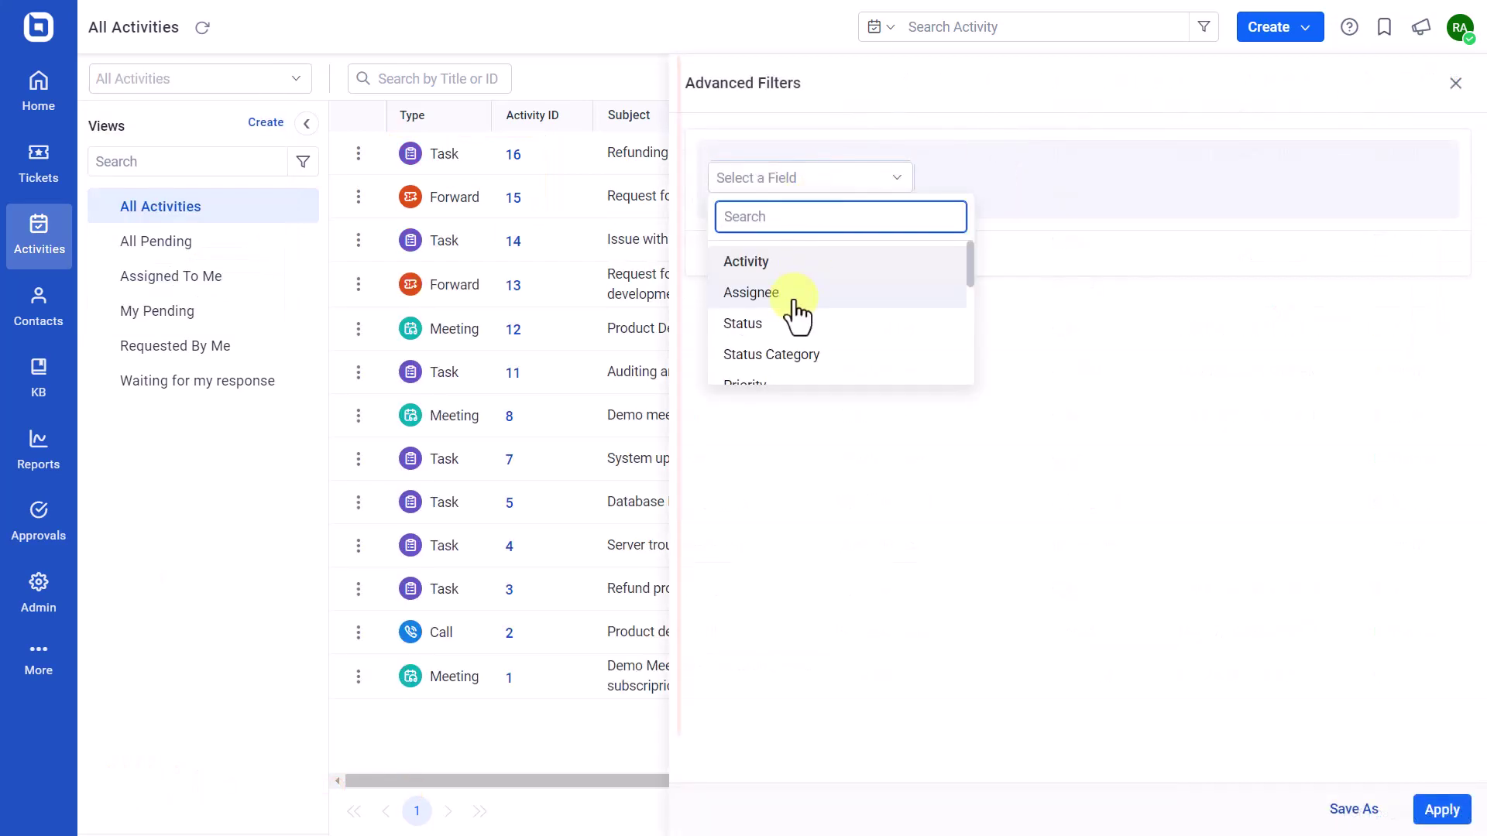
click(800, 294)
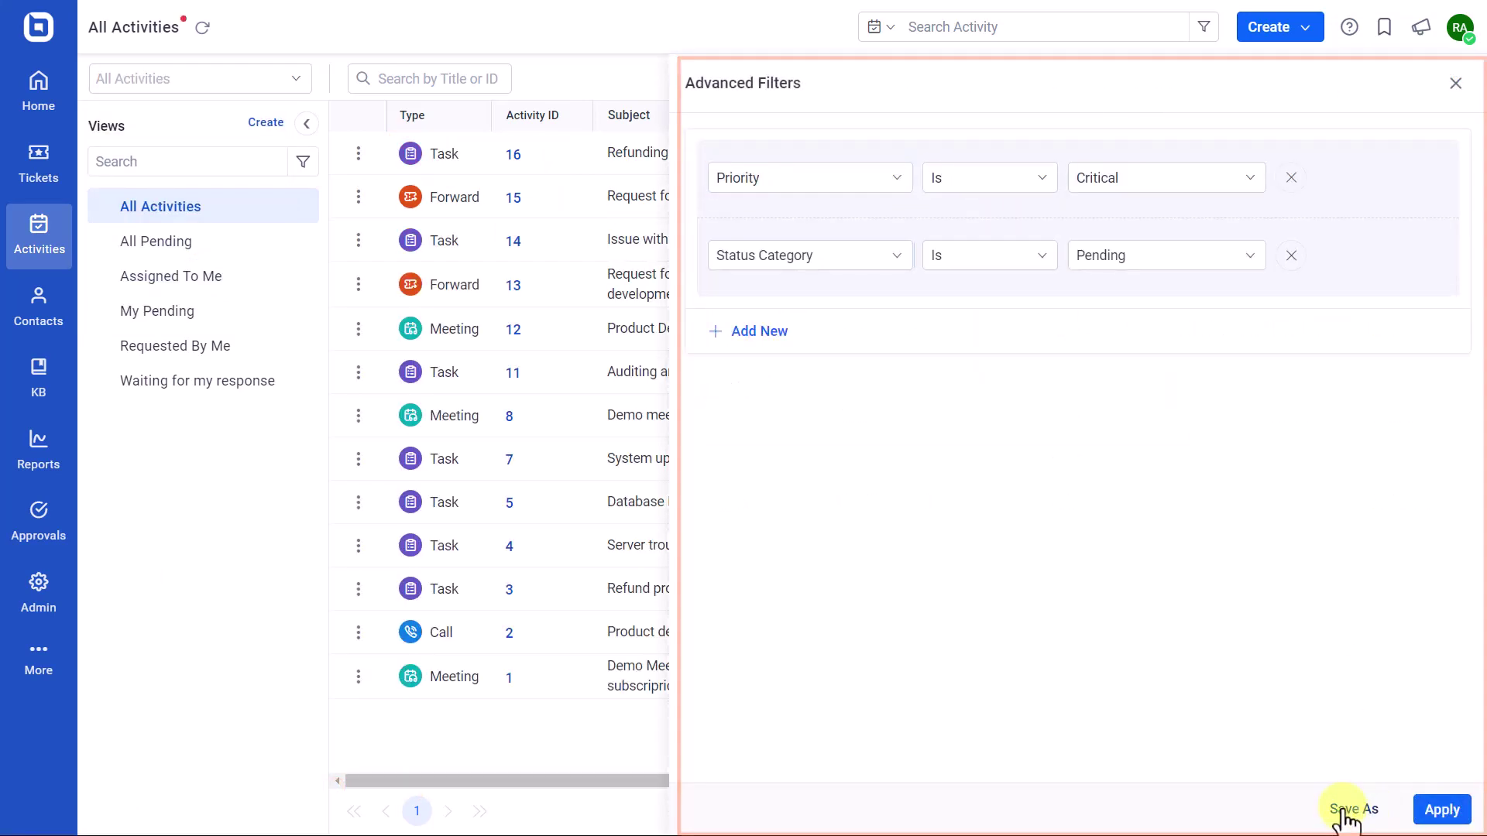
- Save the filtered list as the view 'All Pending - Critical Activities'
click(1353, 808)
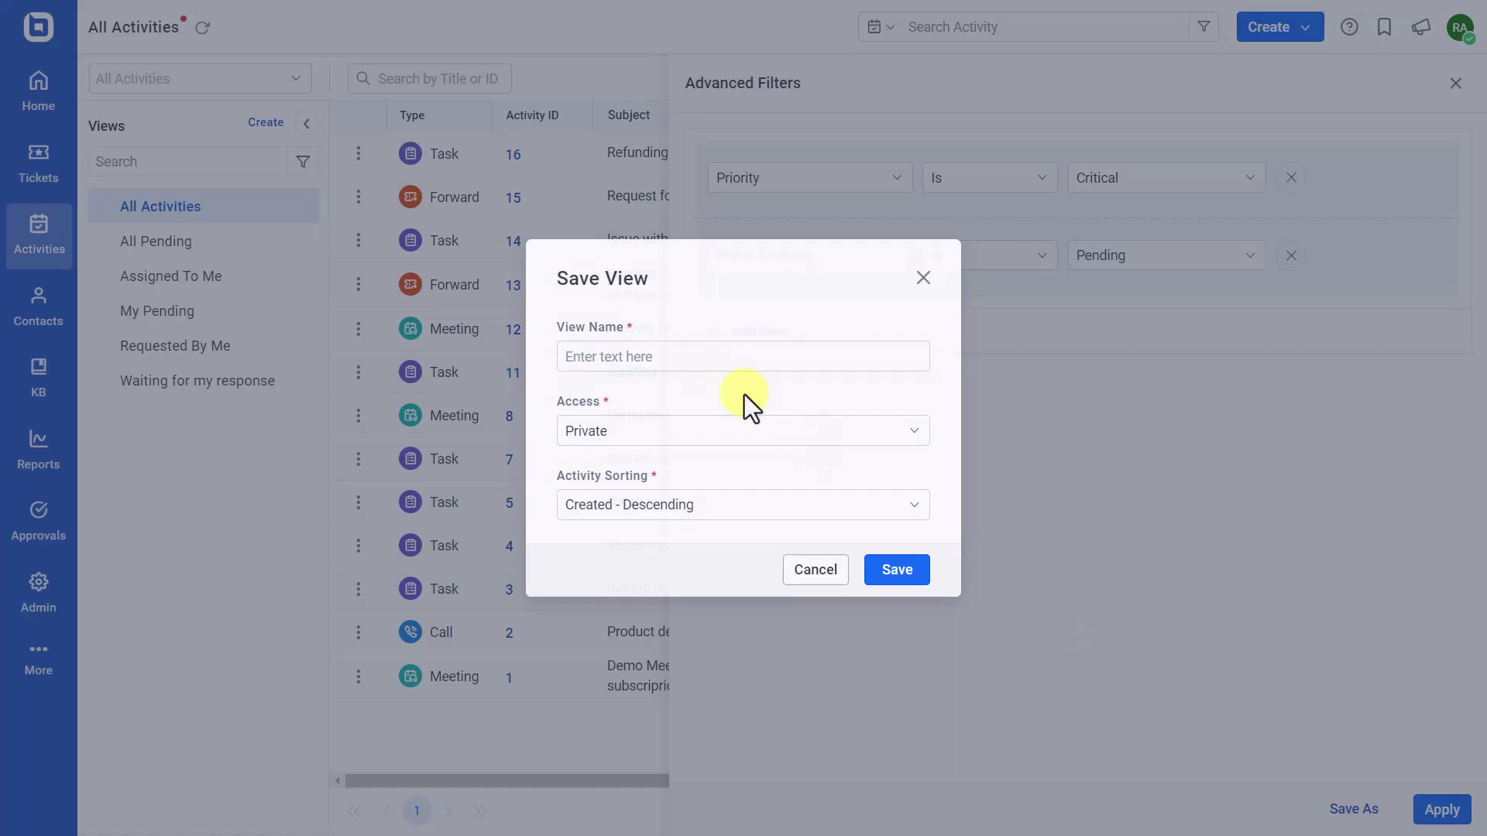
click(696, 357)
text(All Pending - Critical Activities)
click(890, 571)
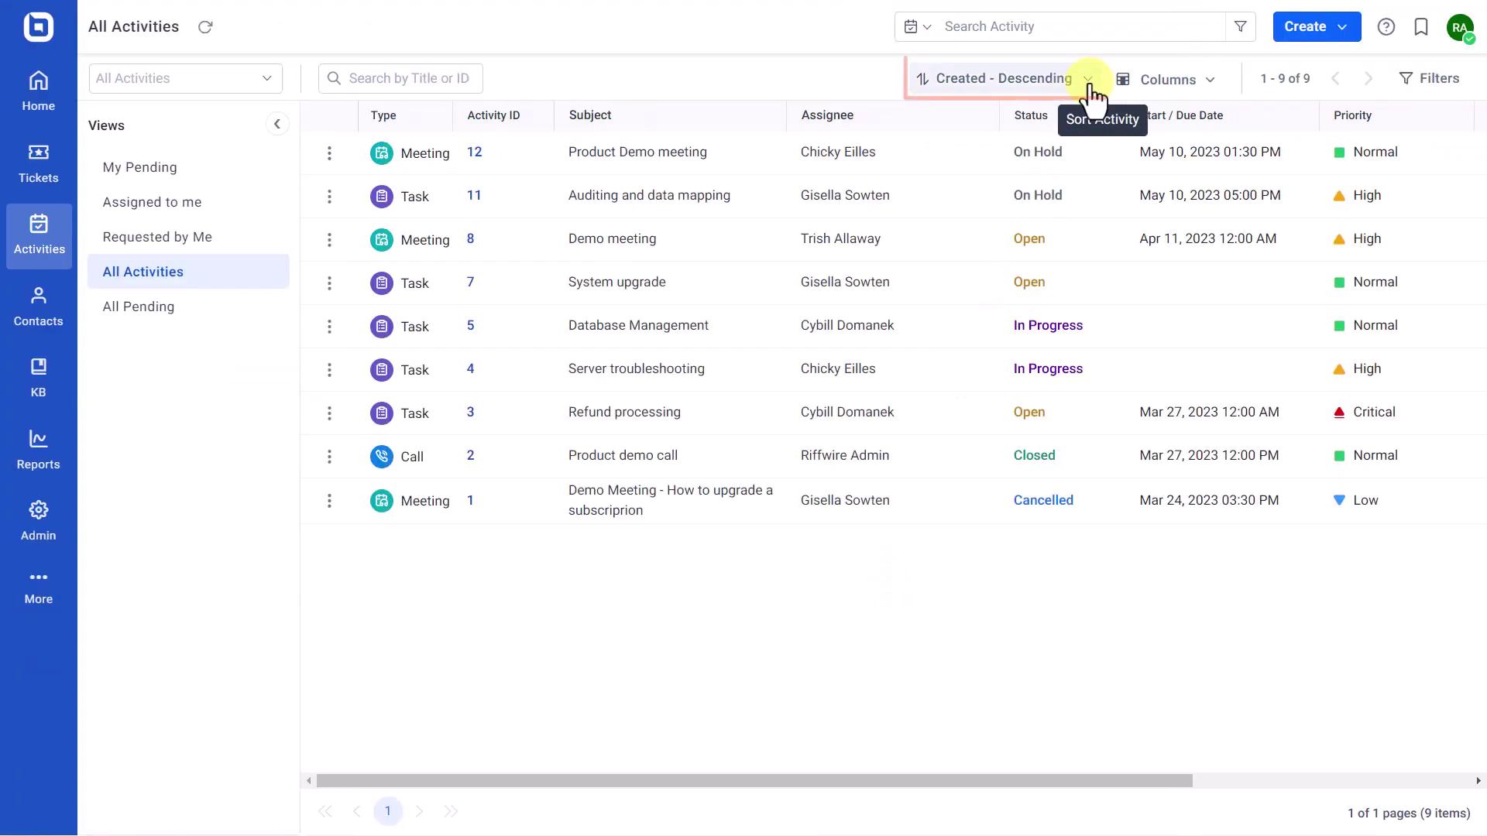
click(1088, 79)
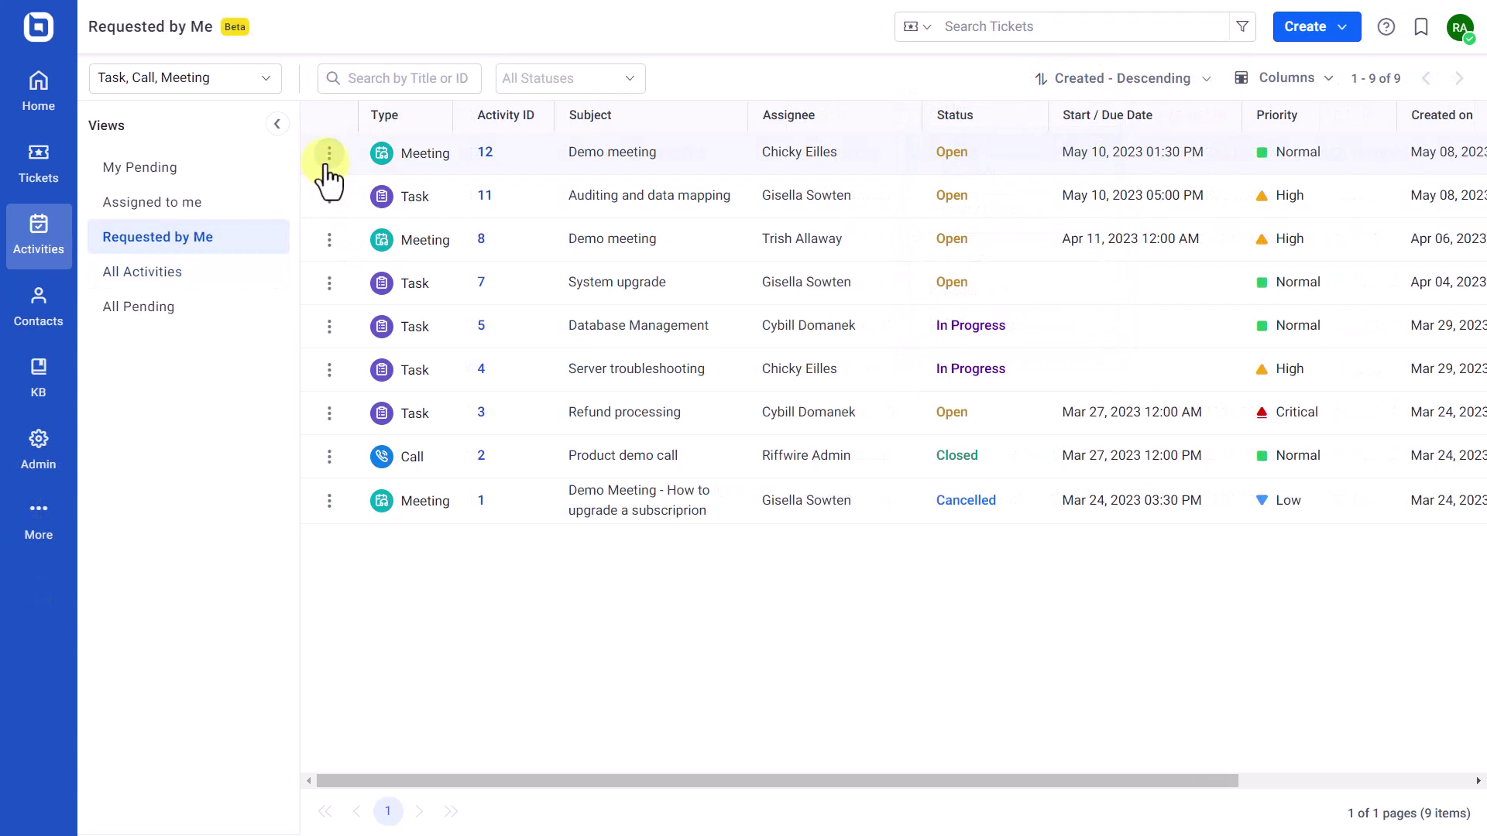
- Retitle activity 12 as 'Product Demo meeting' and check its watchers list
click(329, 155)
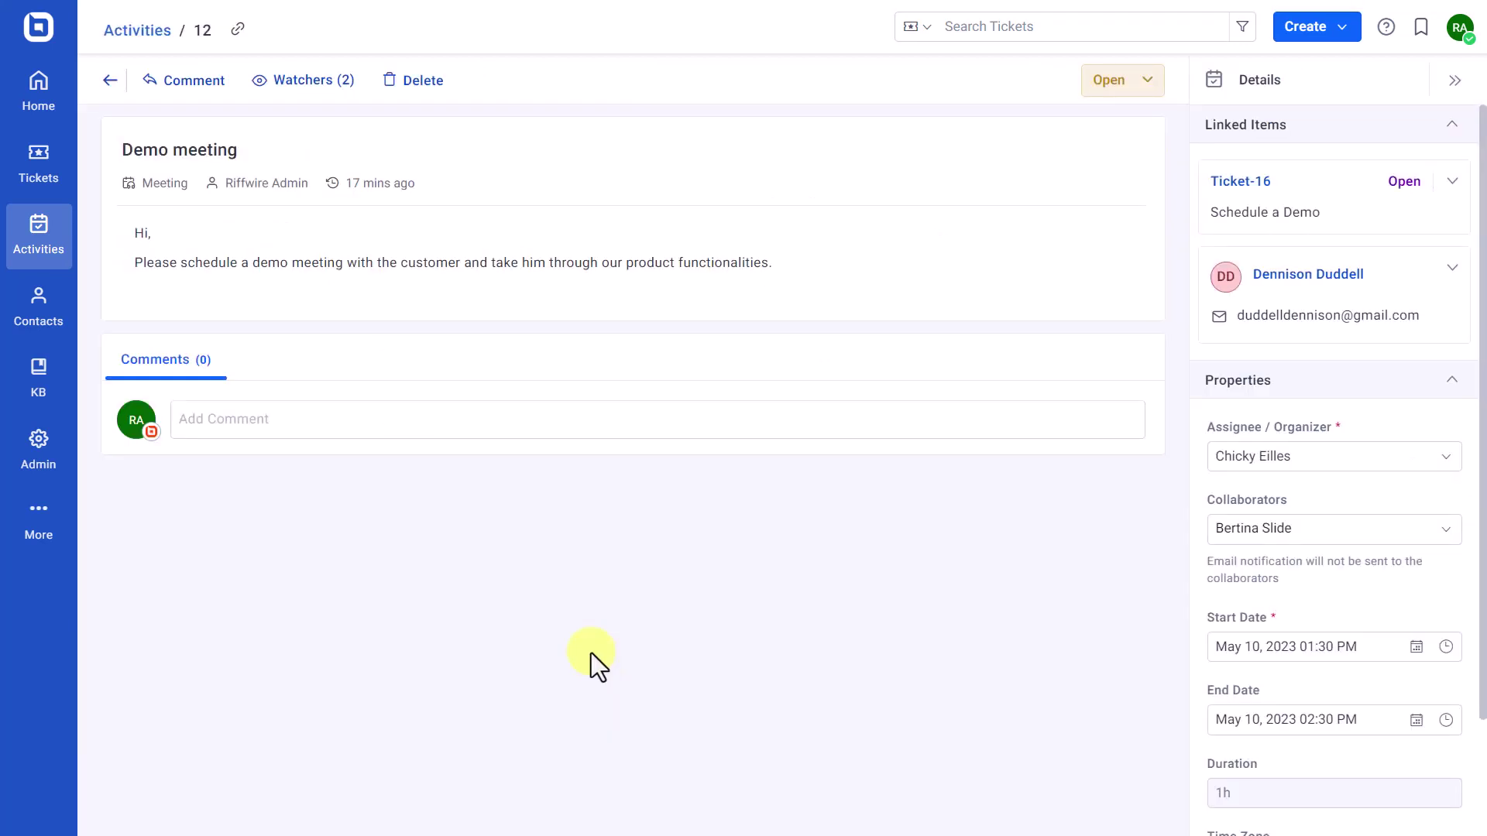
click(132, 147)
text(Product)
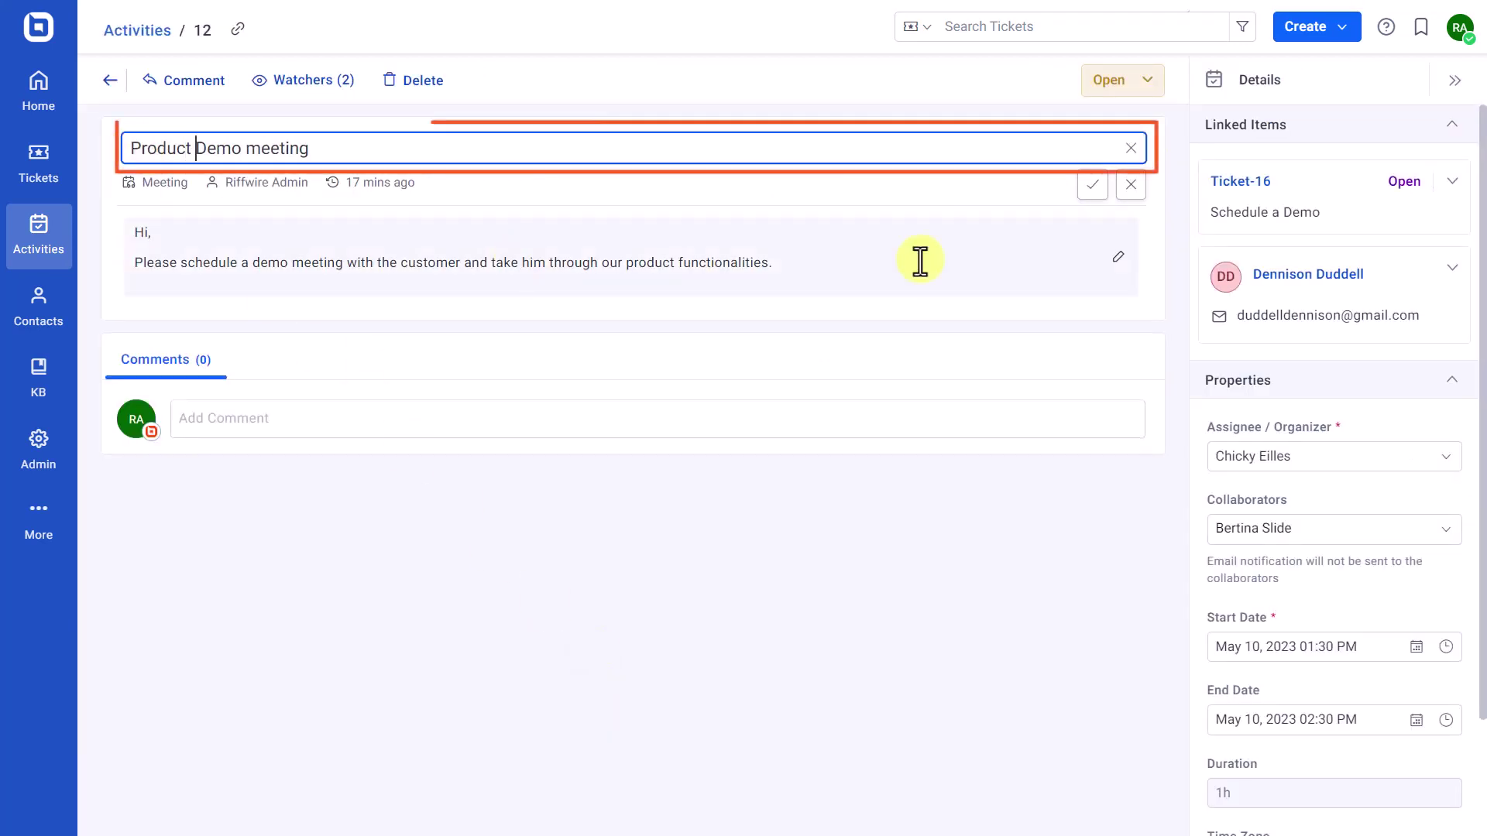
click(1115, 259)
click(1076, 386)
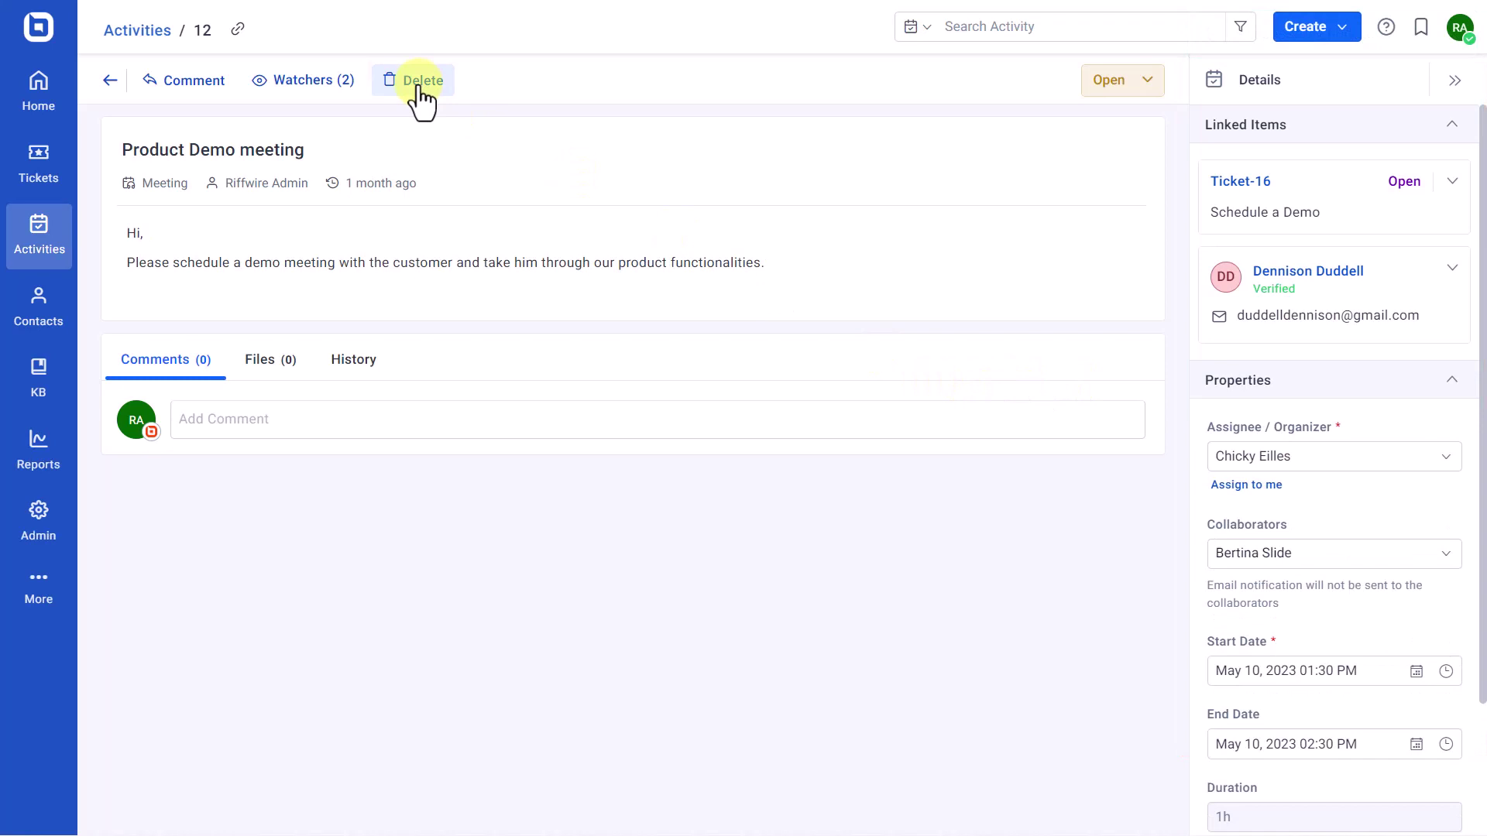
click(307, 85)
click(203, 93)
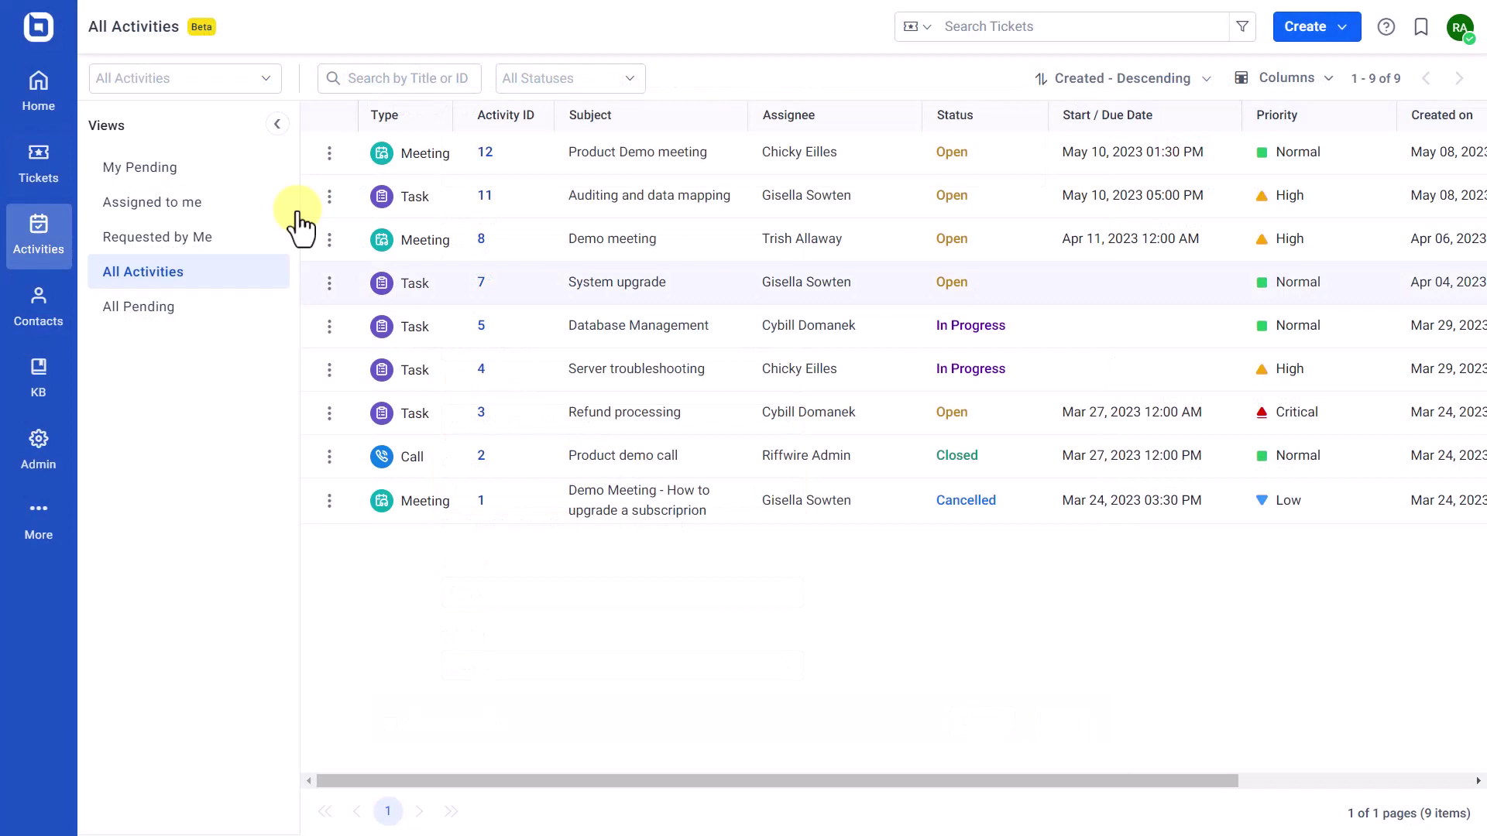
- On activity 11, find ticket 15 'Data migration' by searching 'da' and link it
click(486, 195)
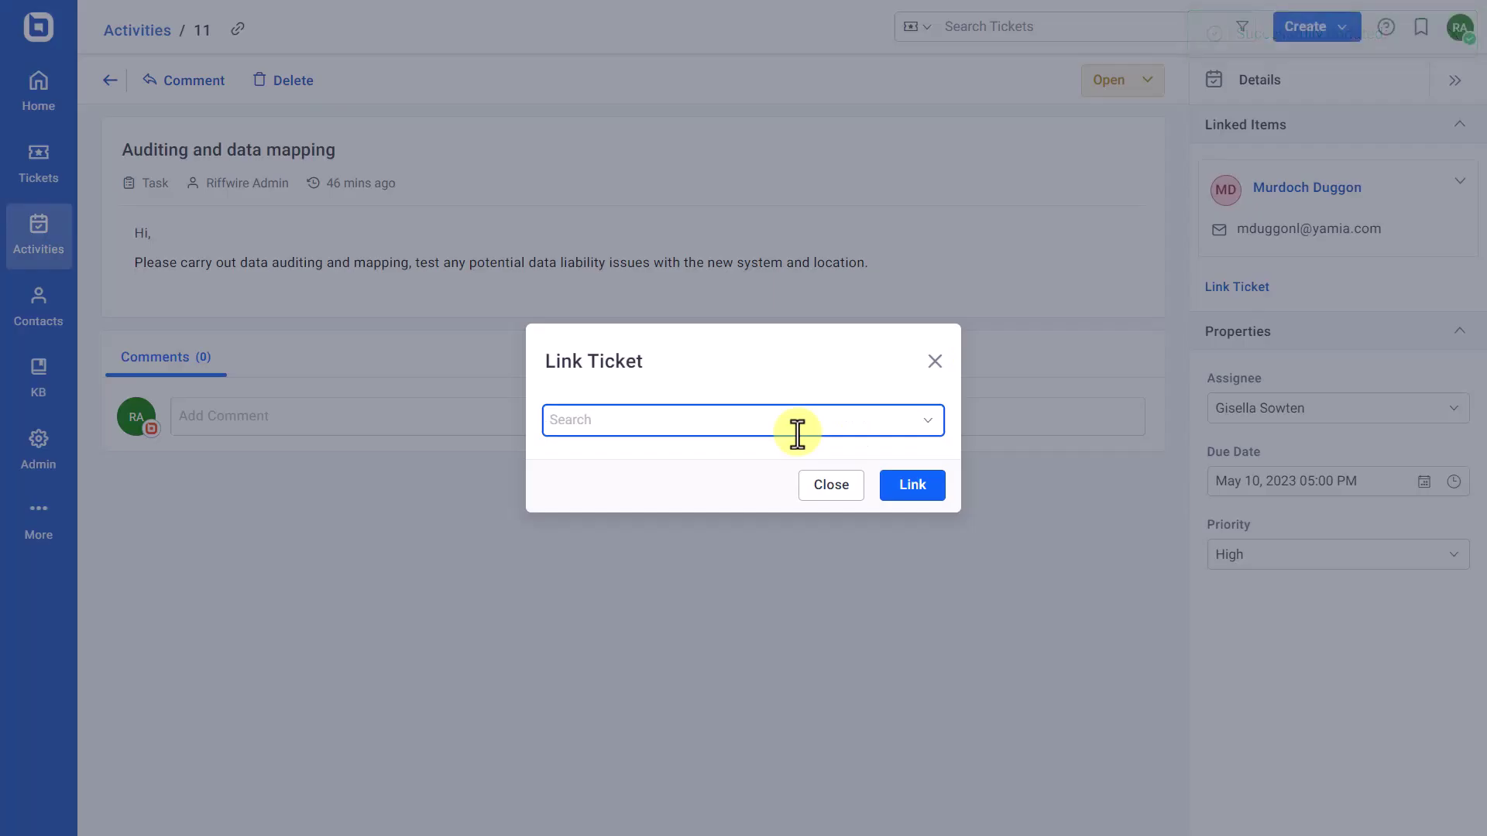
text(da)
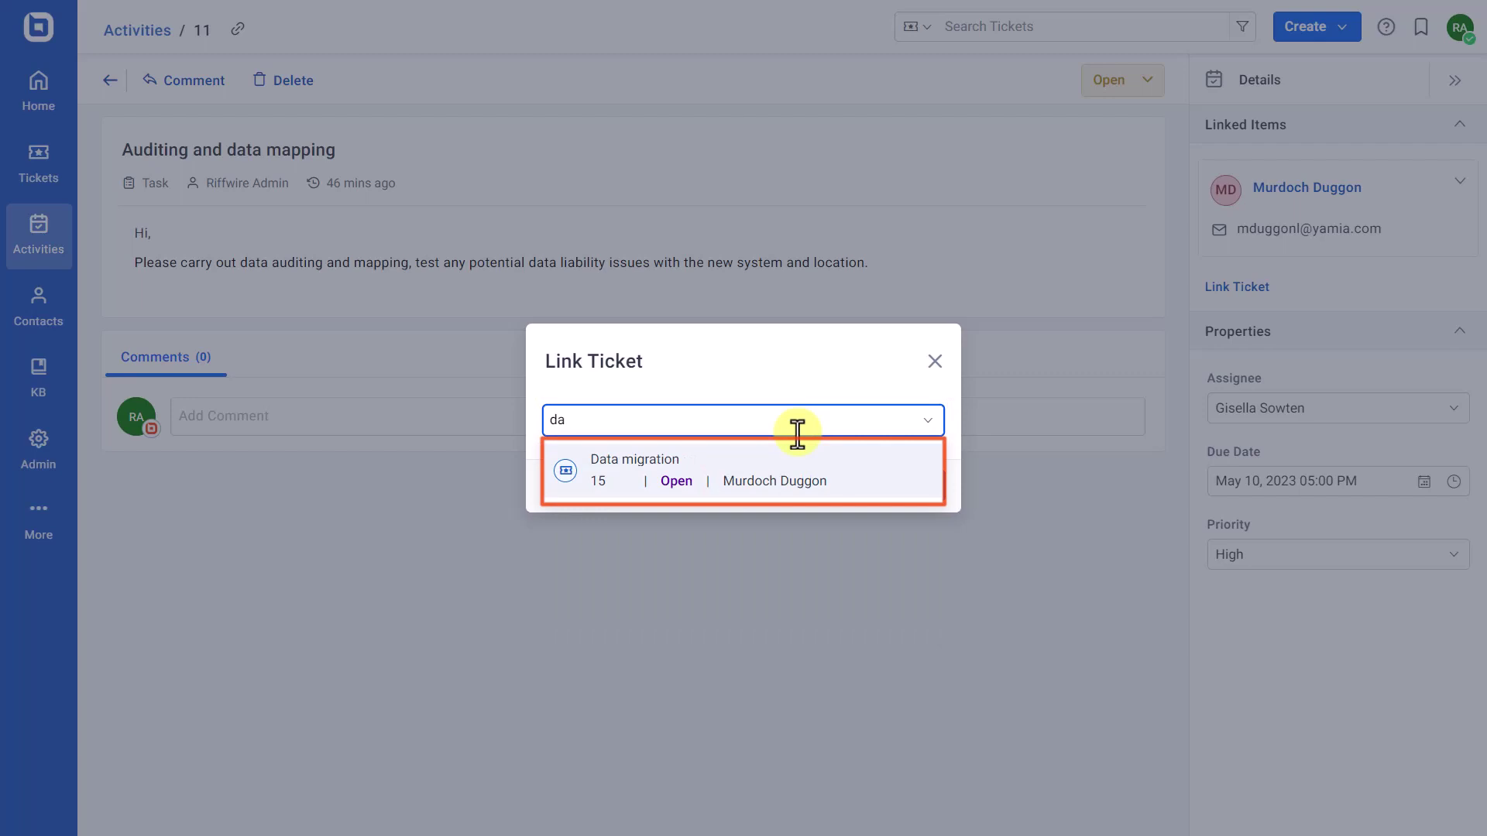
click(778, 474)
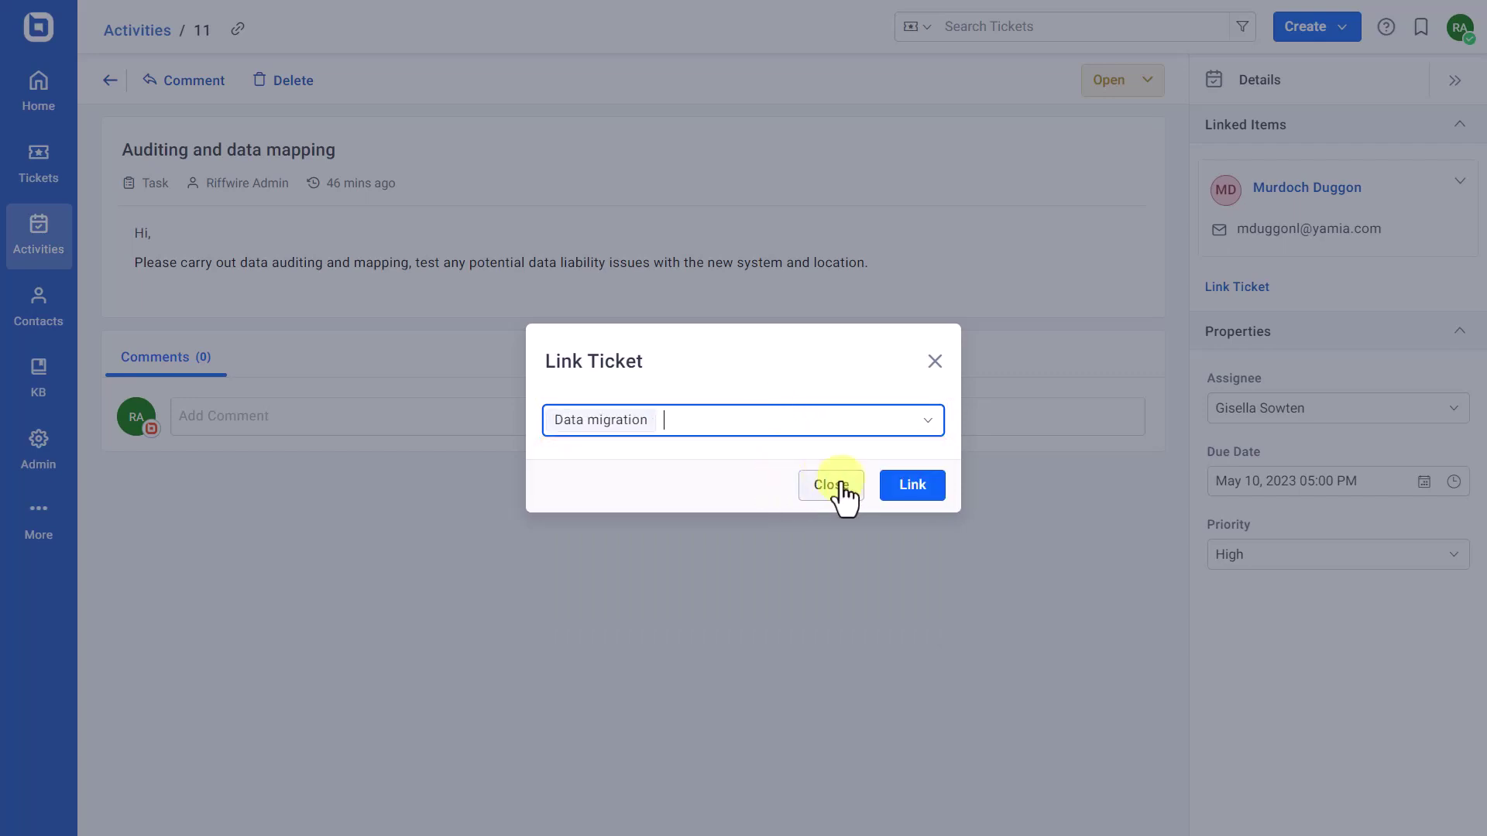
click(914, 486)
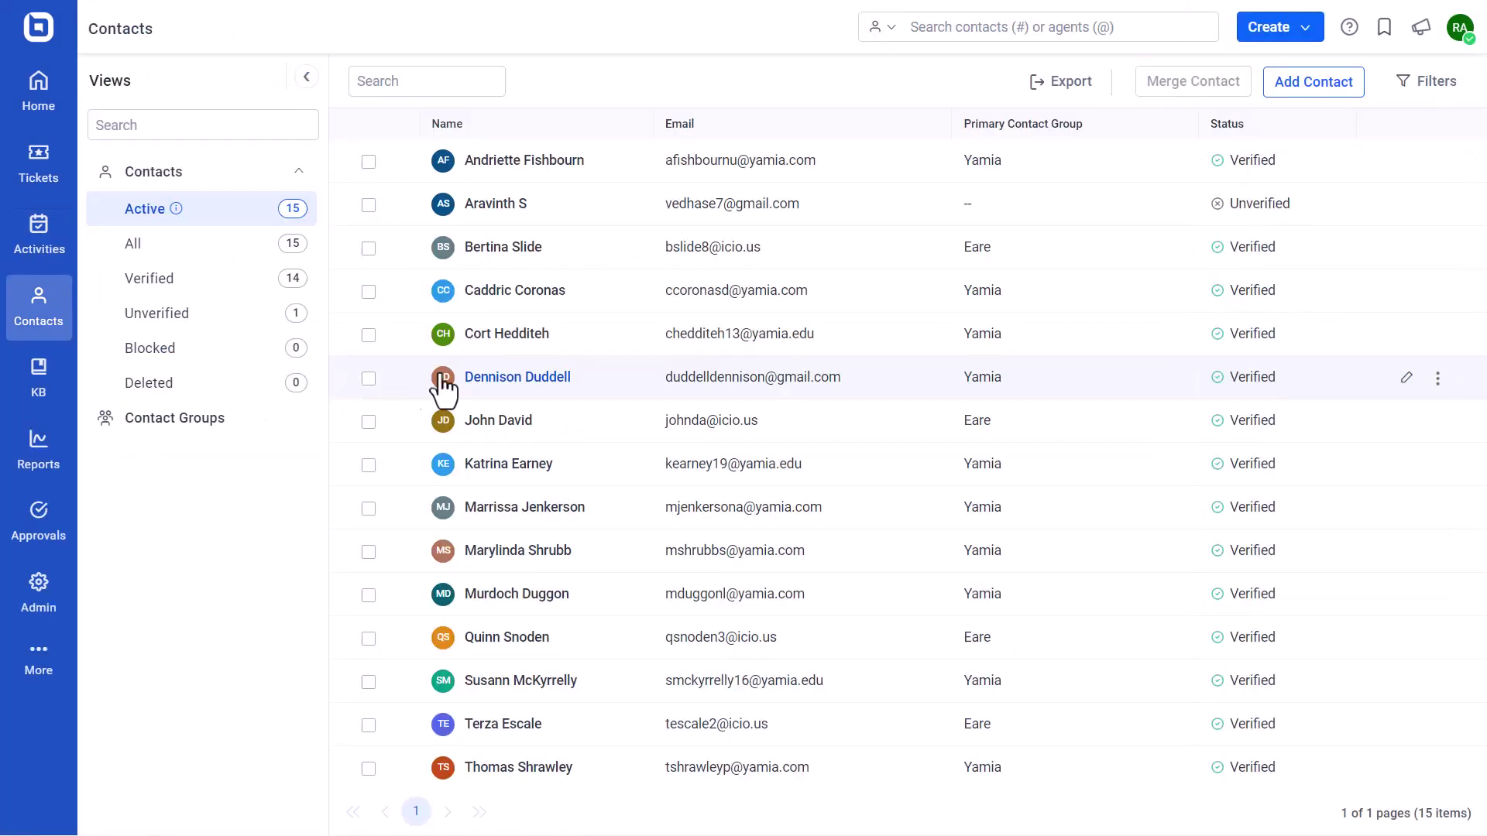
- Start a new activity from the contact's Activities tab, then return to All Activities
click(433, 375)
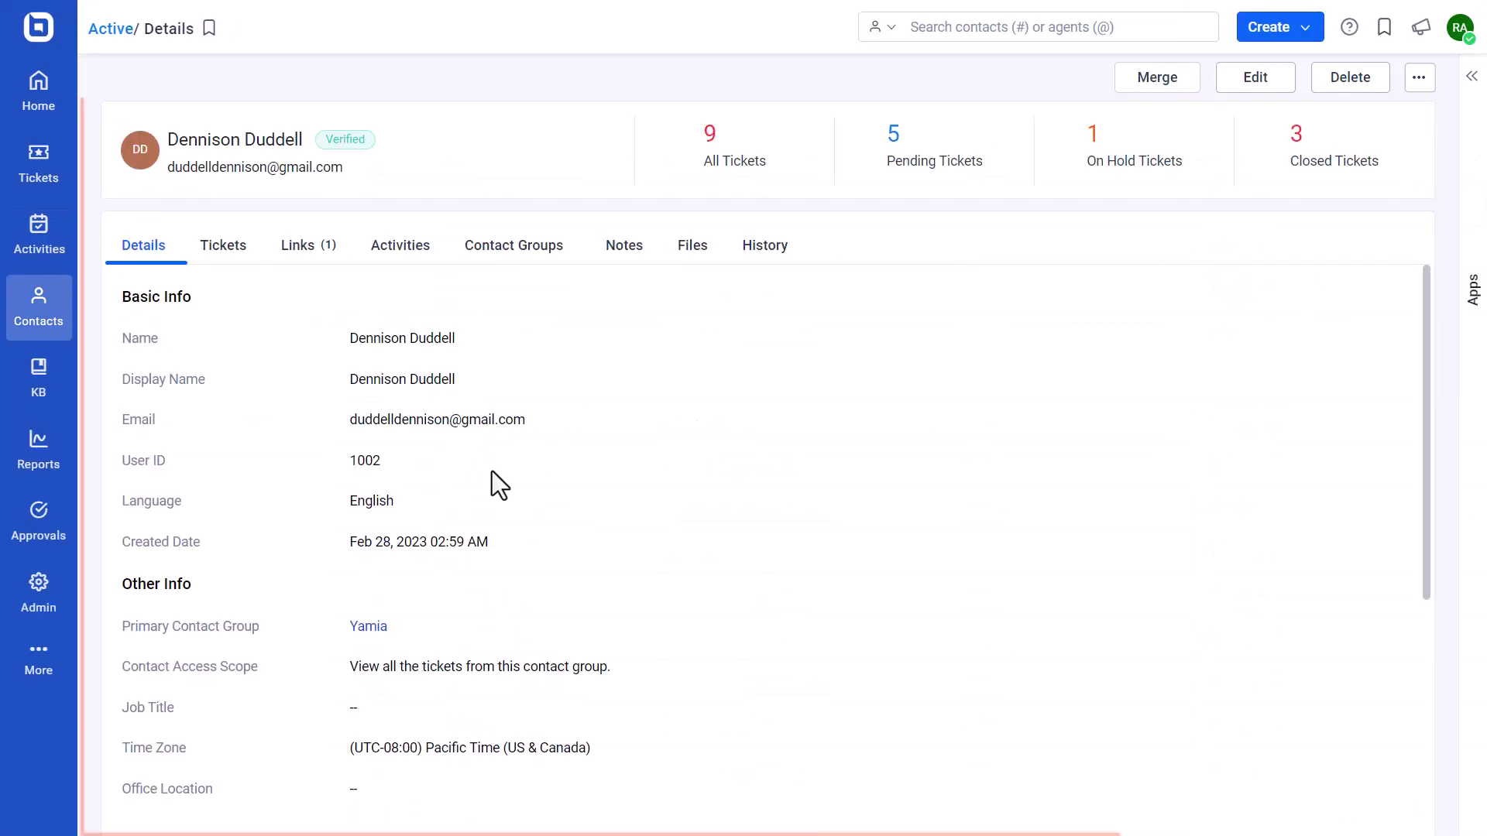
click(405, 265)
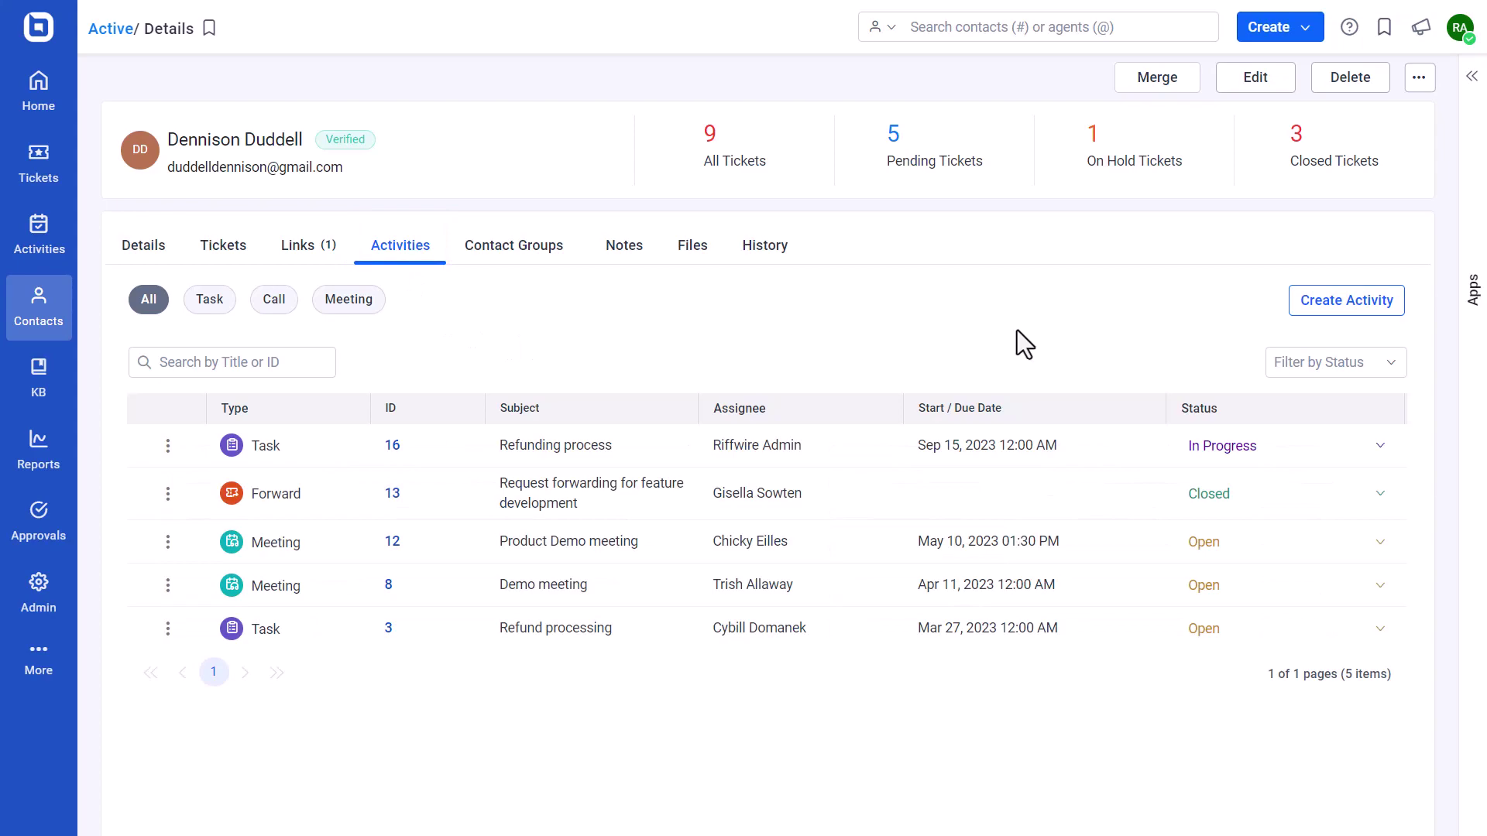
click(1338, 304)
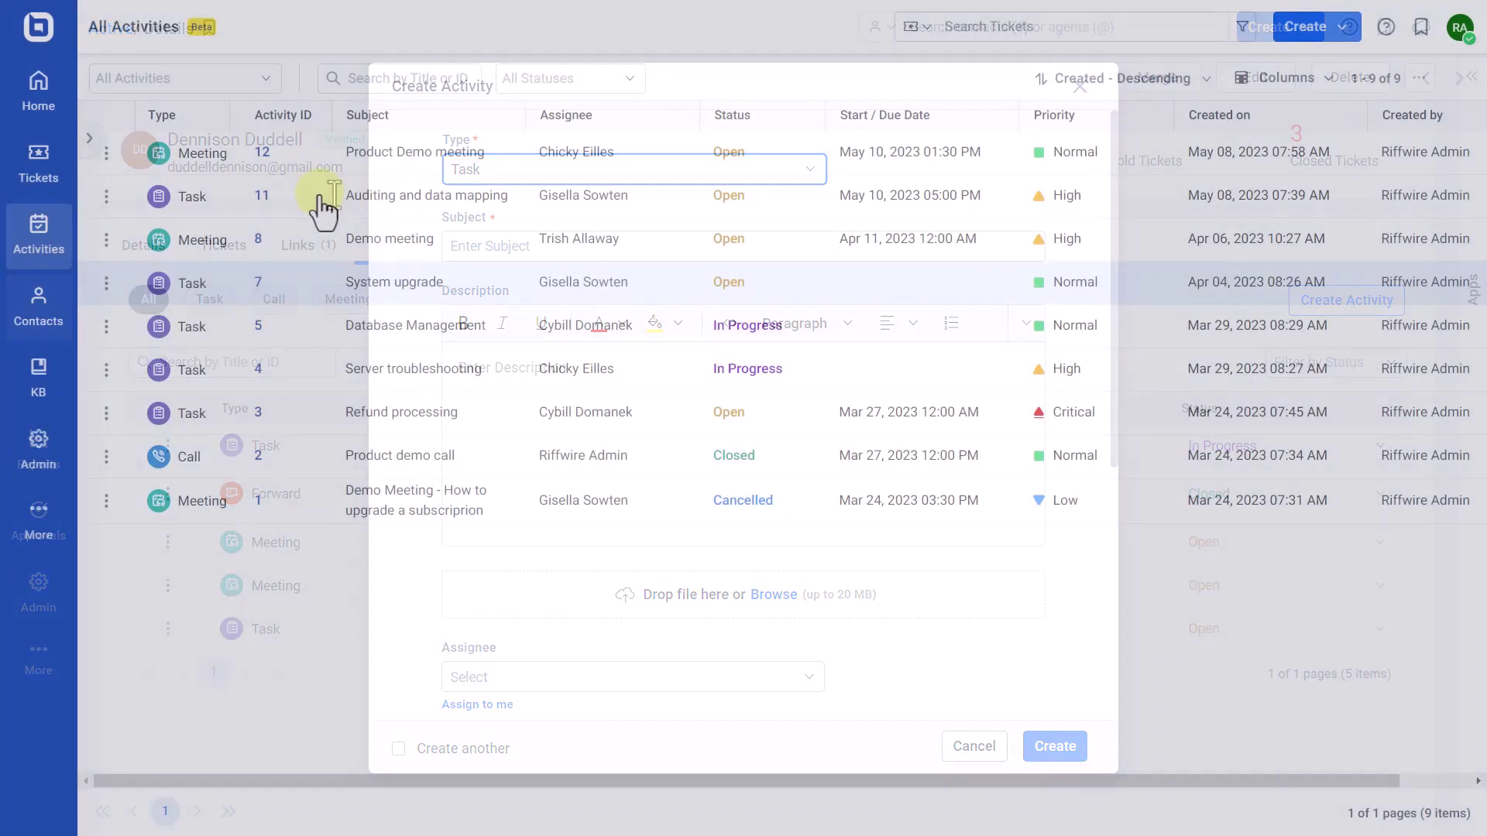
click(279, 200)
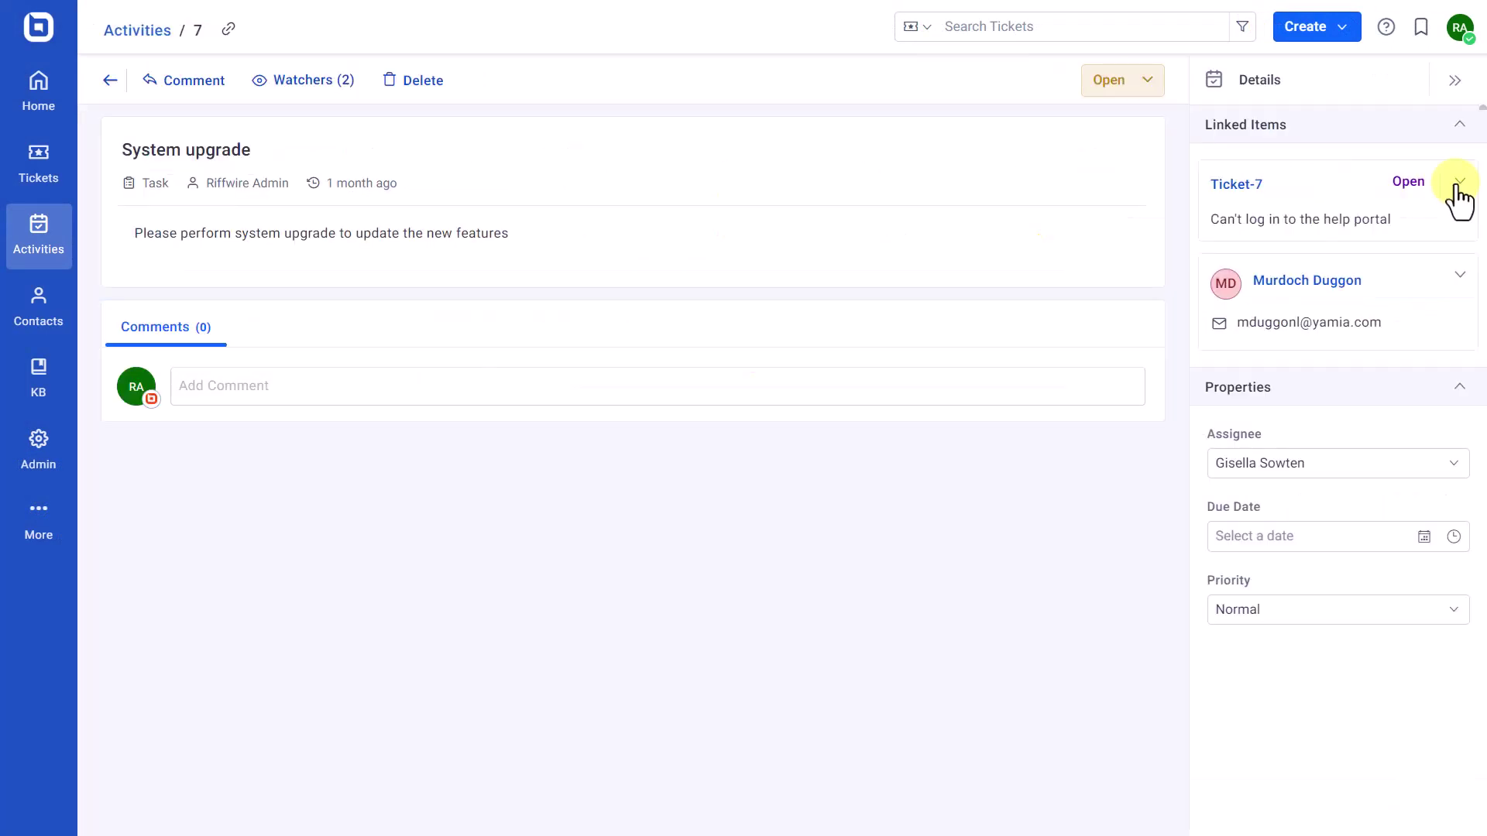
- Remove the linked contact from activity 7, leaving only Ticket-7 'Can't log in to the help portal' linked
click(1459, 184)
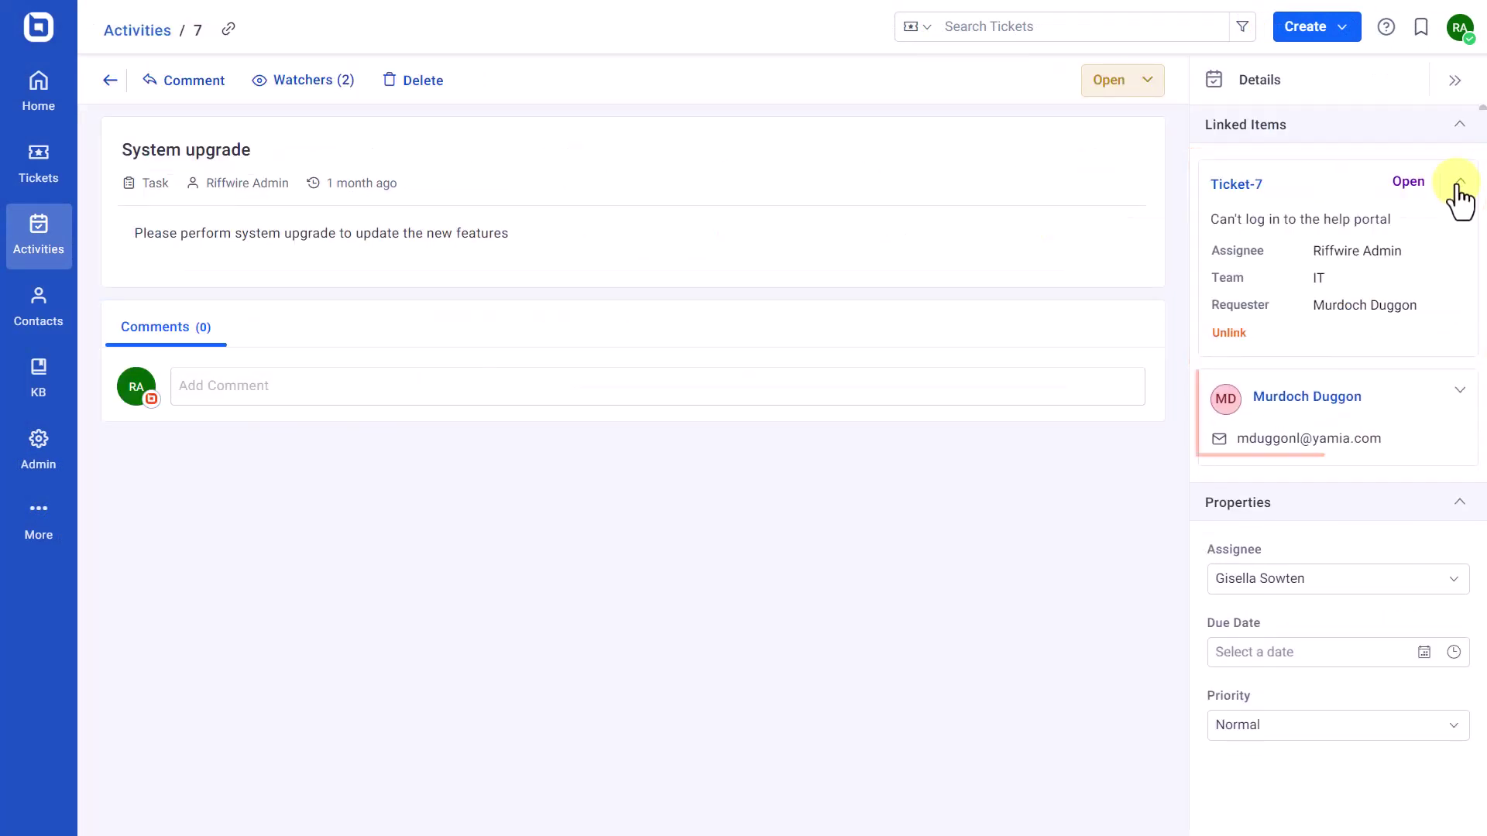
click(1459, 184)
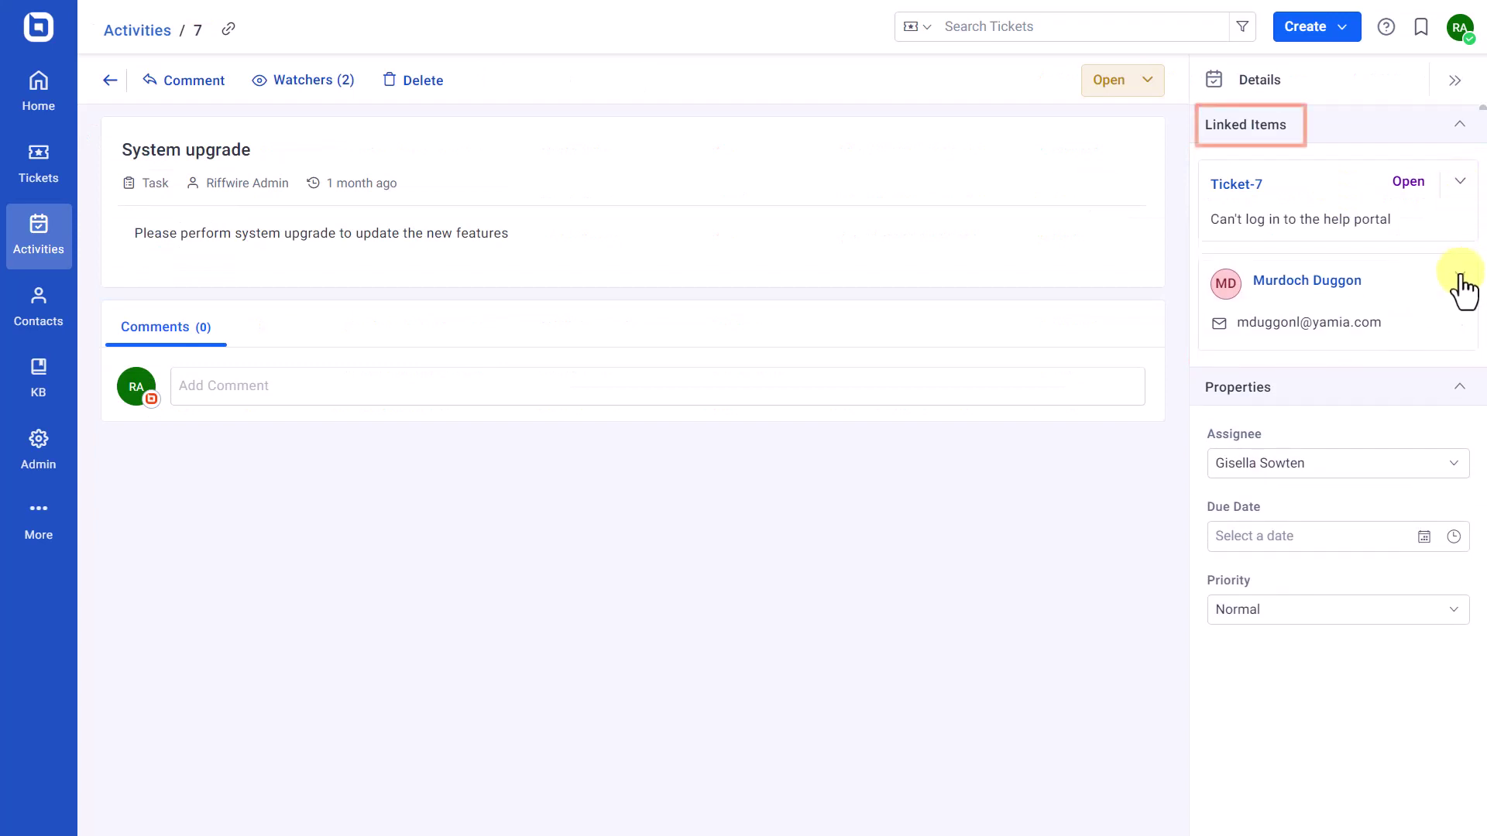
click(1459, 280)
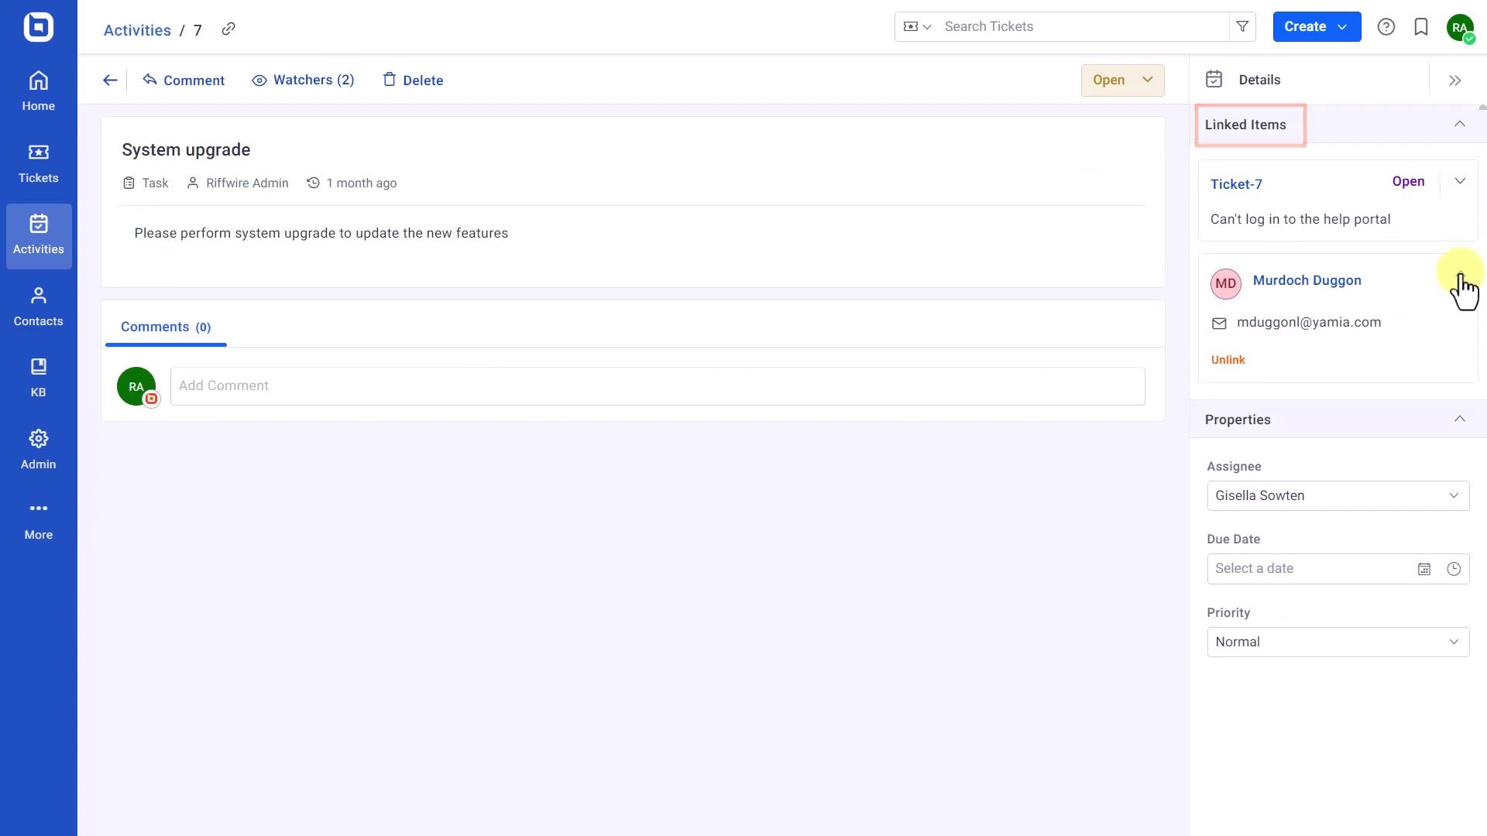
click(1228, 361)
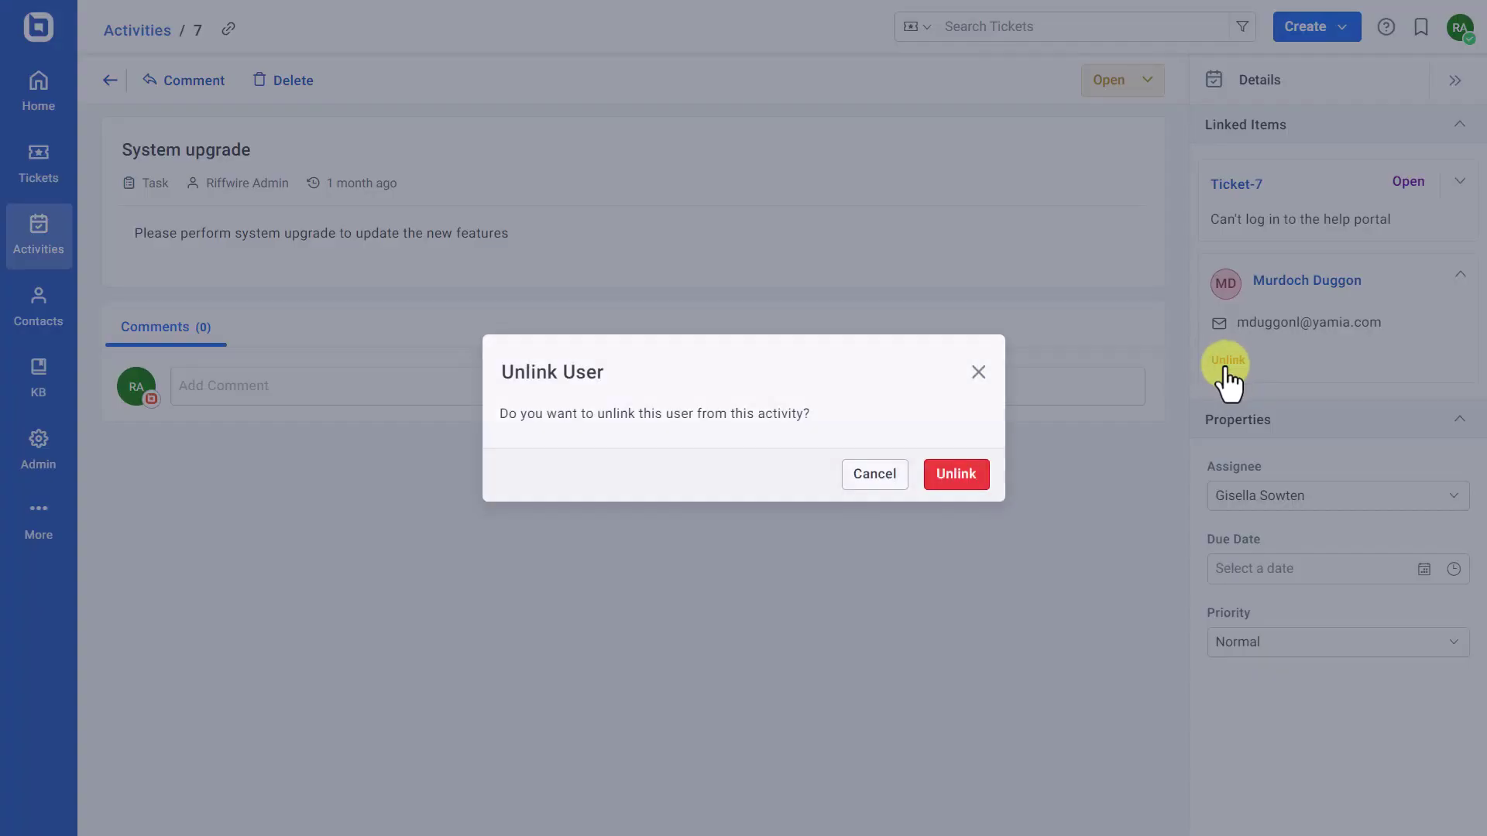
click(954, 480)
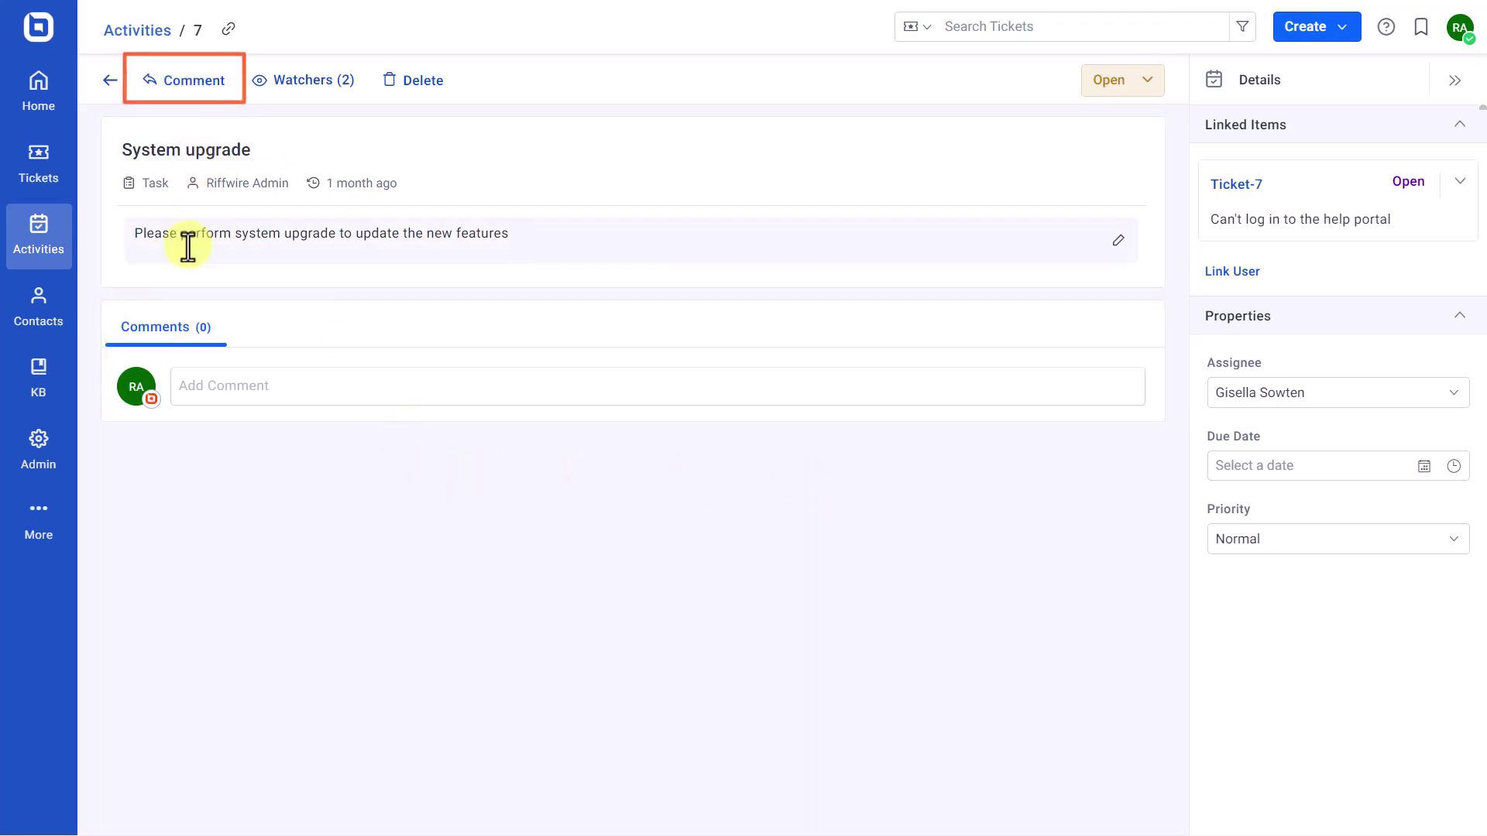
- Post a comment on System upgrade urging a well-thought-out plan and backup plan, mentioning an agent at its start
click(223, 386)
text(Make sure your team has a well-thought-out plan in place, as well as a backup plan that works flawlessly.)
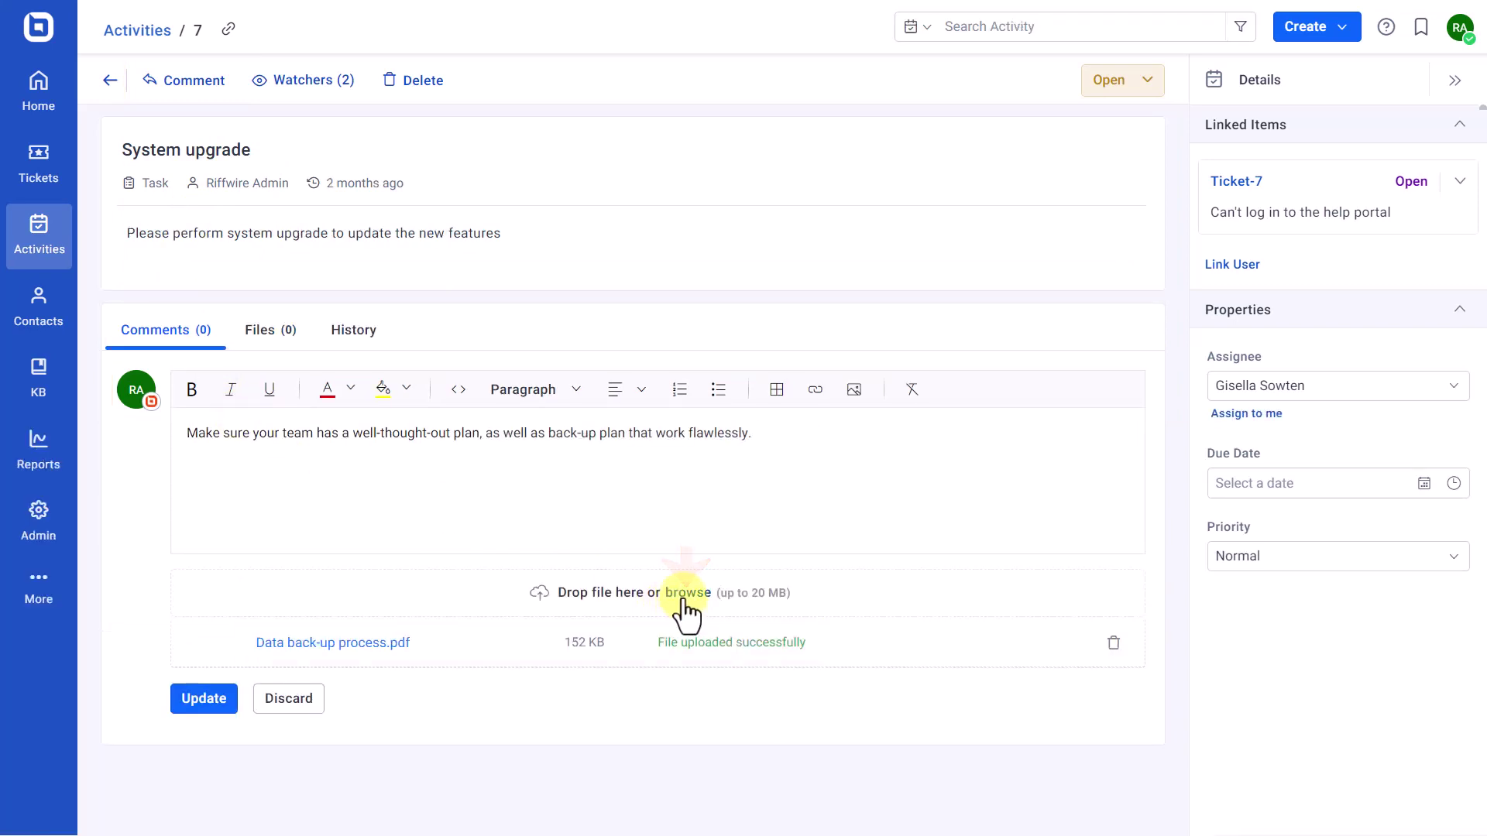
click(186, 433)
text(@chick)
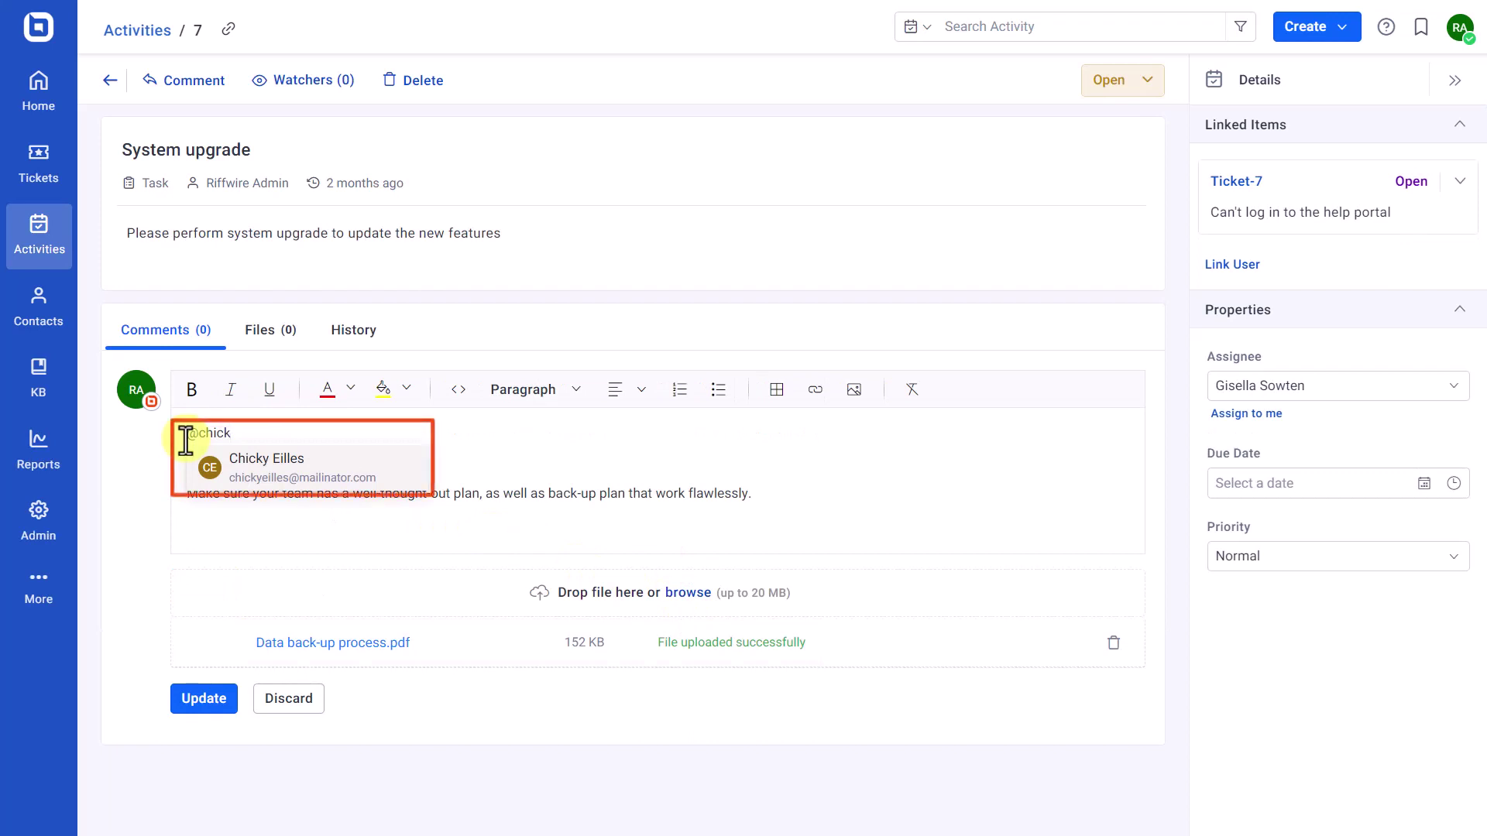
click(280, 470)
click(201, 700)
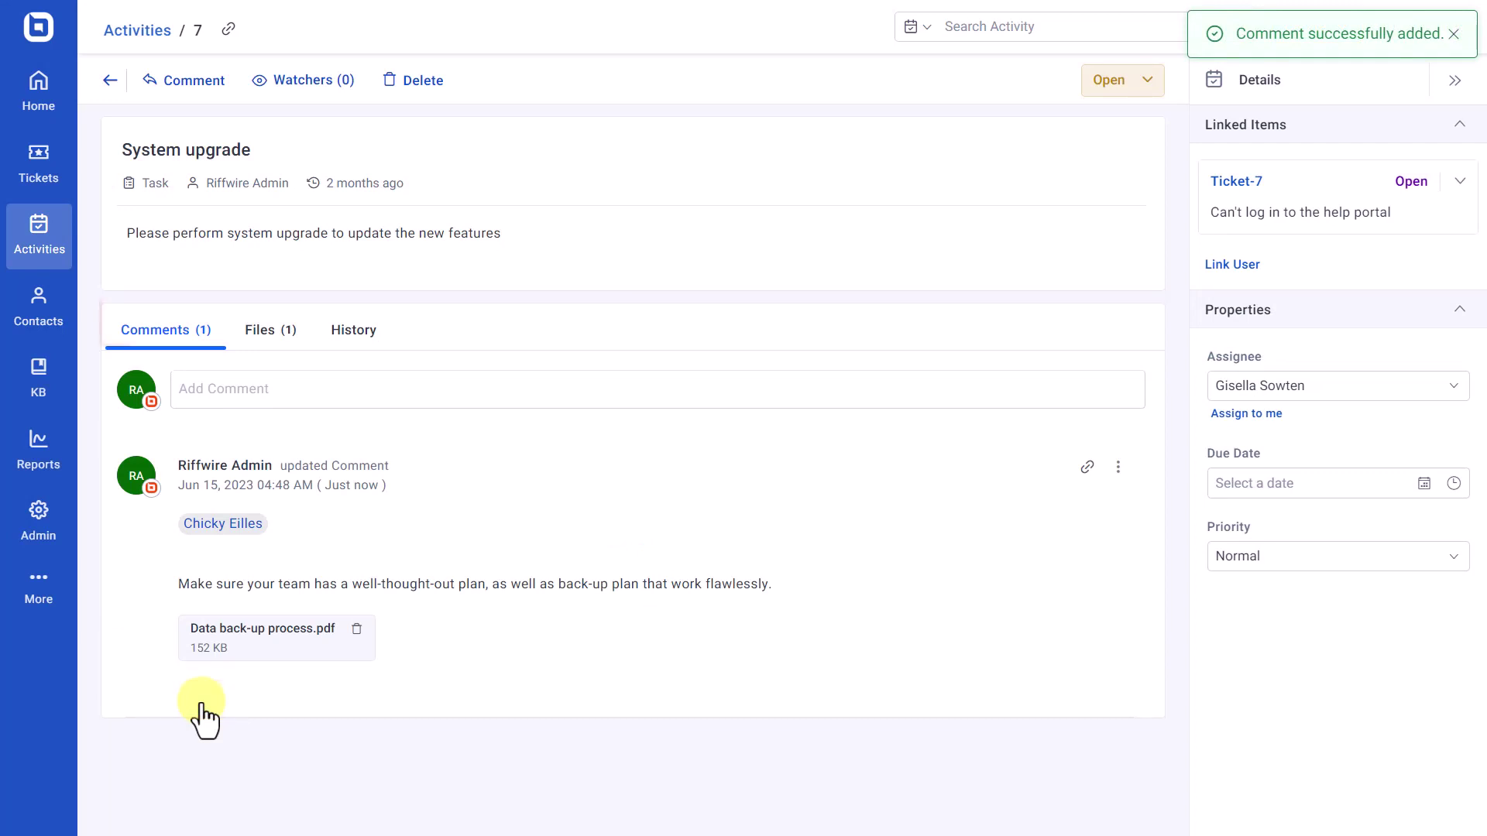
- Delete the just-posted comment so activity 7's Comments count reads 0
click(1117, 468)
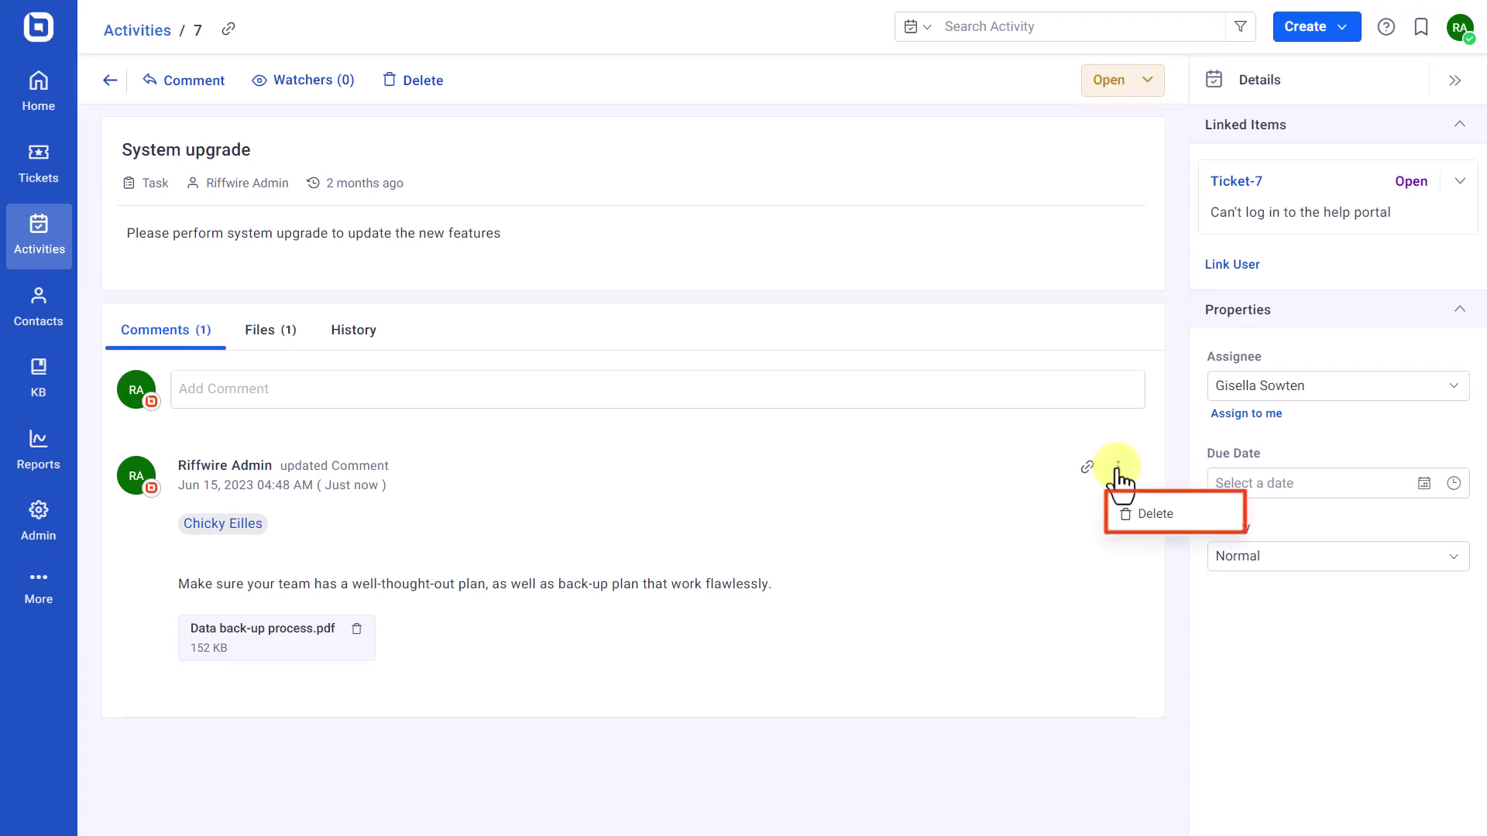
click(1142, 514)
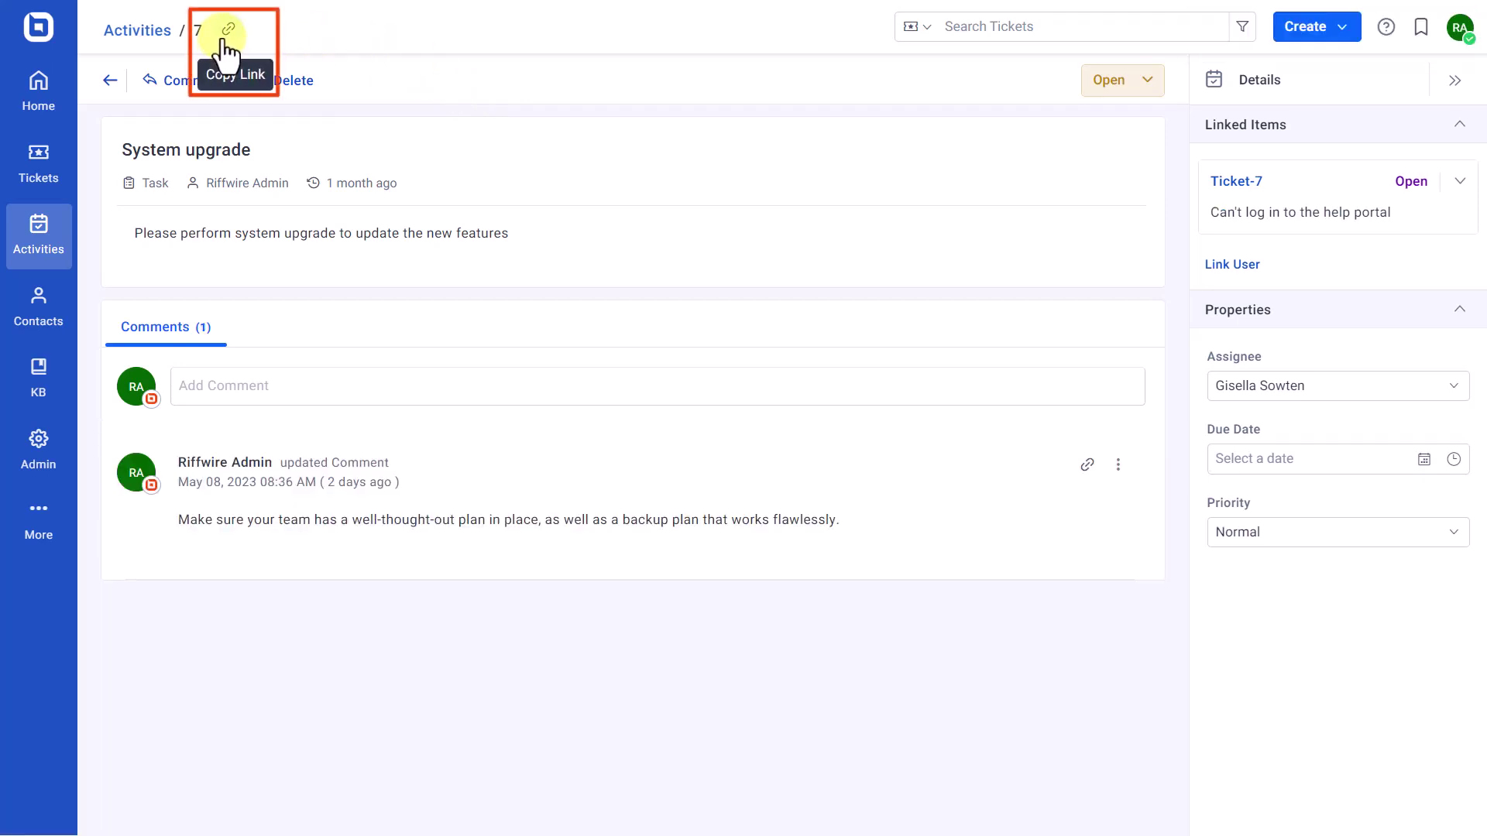
- Copy the link to activity 7 'System upgrade' to the clipboard
click(225, 43)
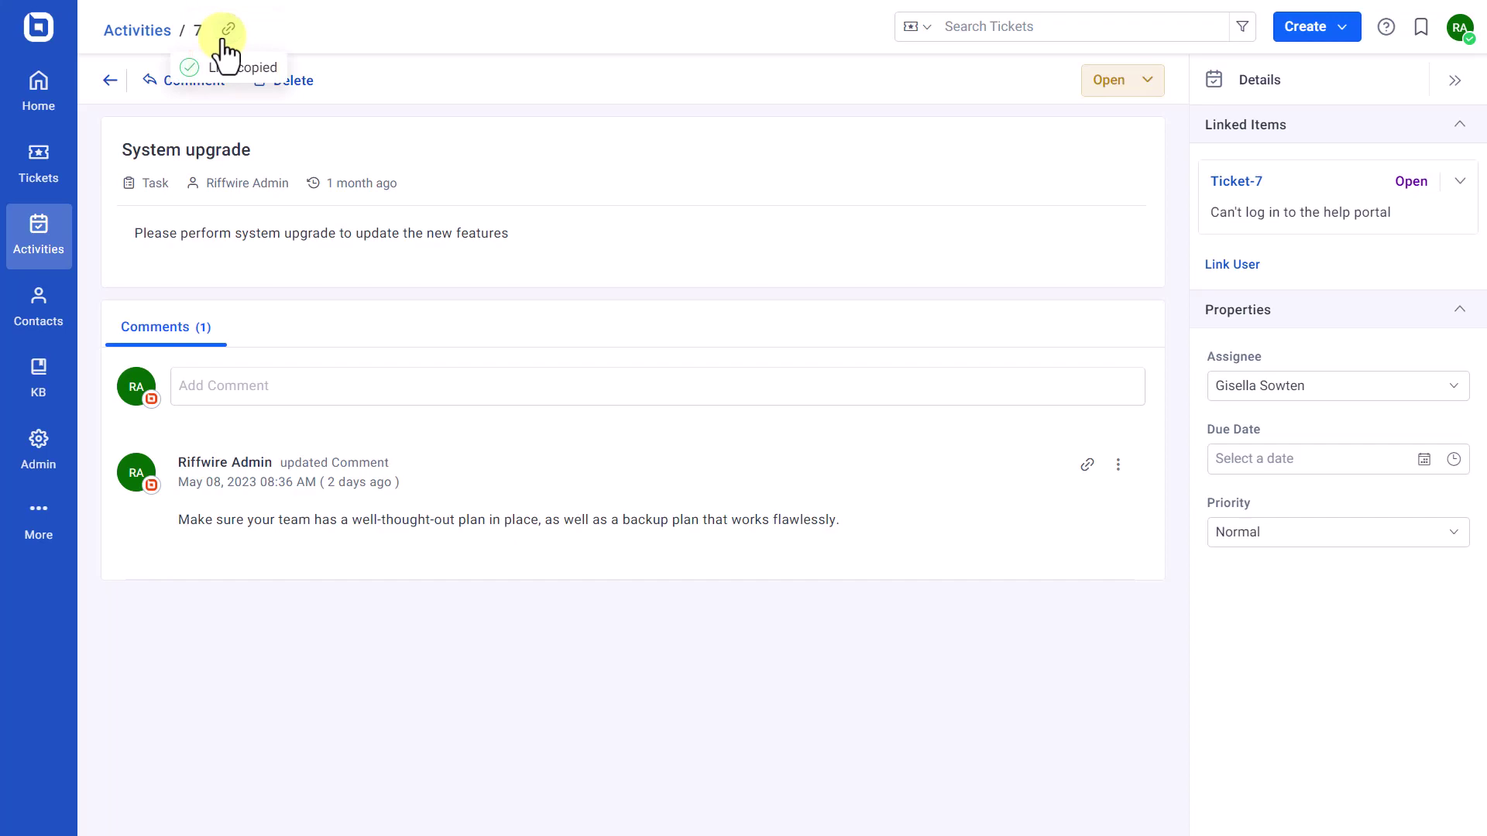